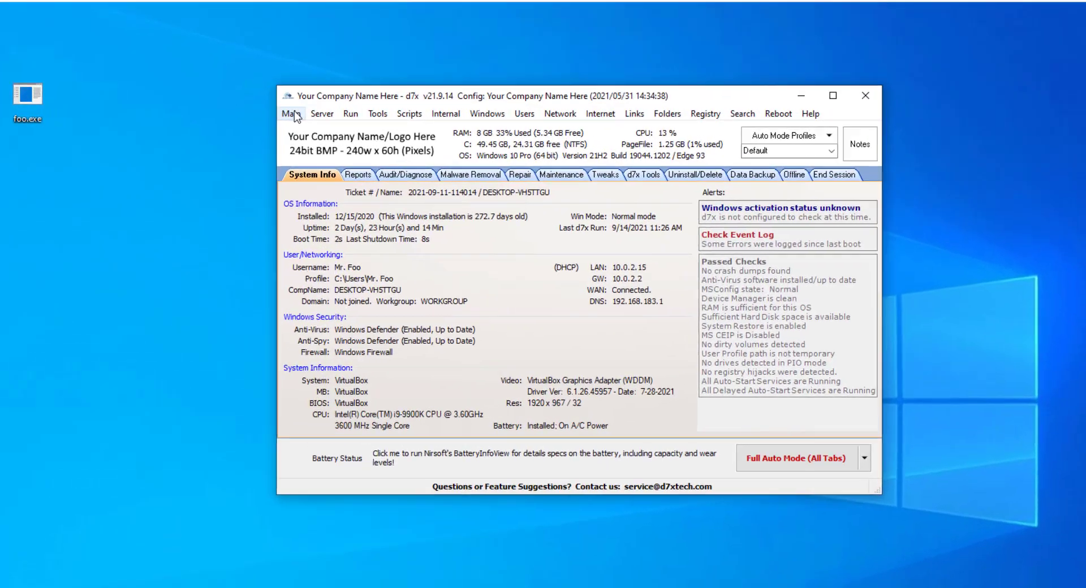
Open the main configuration's SMTP Server/Email Options and examine the Use GMail (OAuth2), Email Address and Use Internal Mail settings
{"action": "left_click", "coordinate": [274, 113]}
{"action": "left_click", "coordinate": [286, 126]}
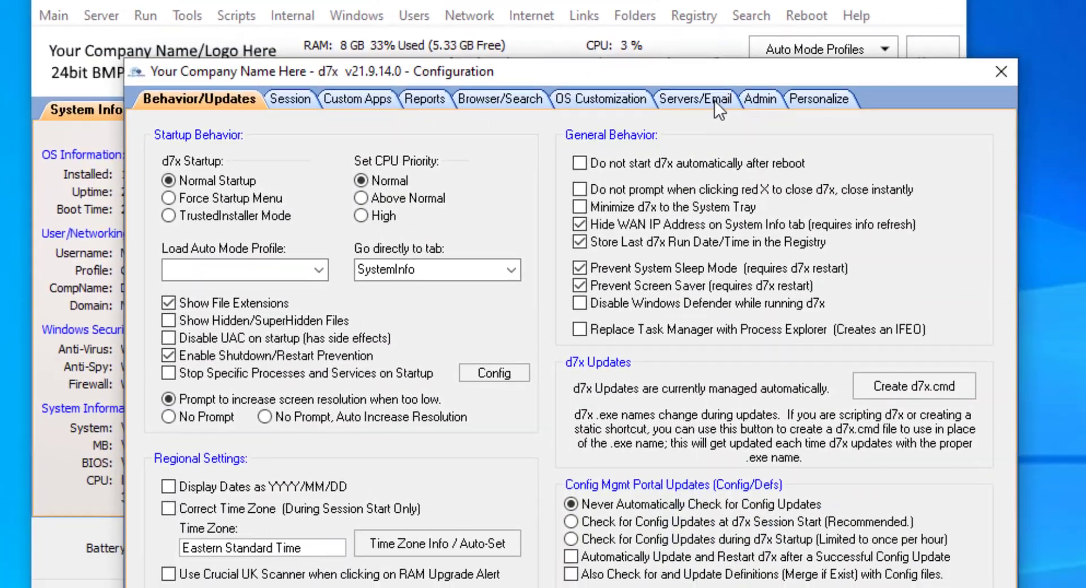
{"action": "left_click", "coordinate": [979, 197]}
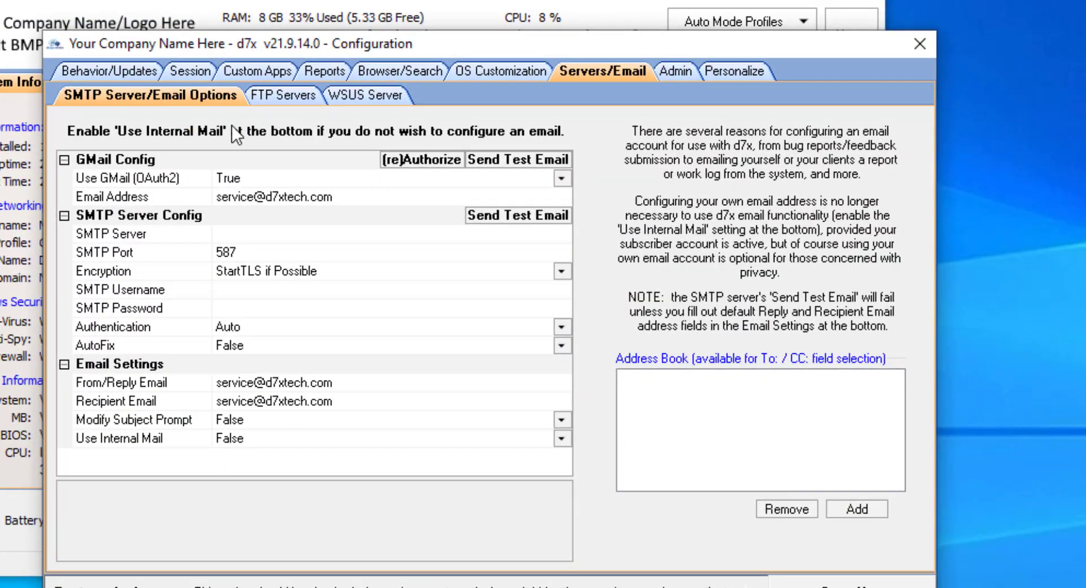
{"action": "left_click", "coordinate": [341, 196]}
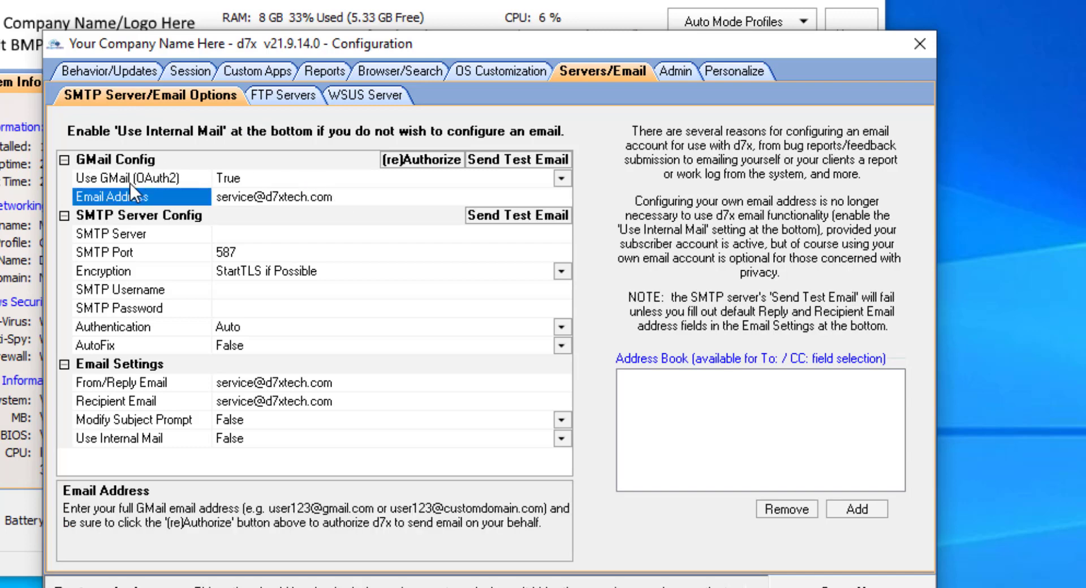
{"action": "left_click", "coordinate": [259, 173]}
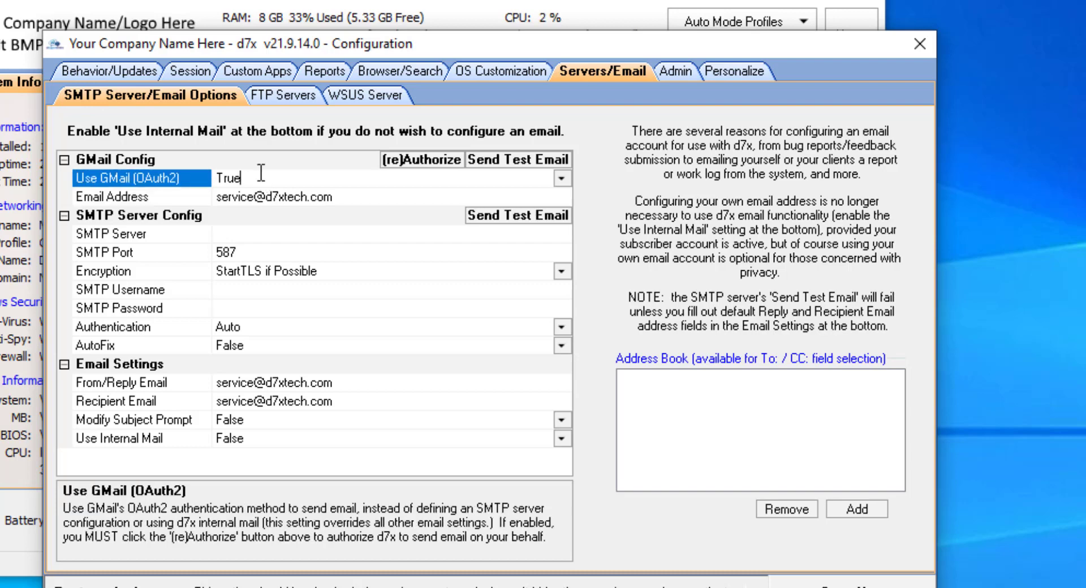
{"action": "left_click", "coordinate": [242, 197]}
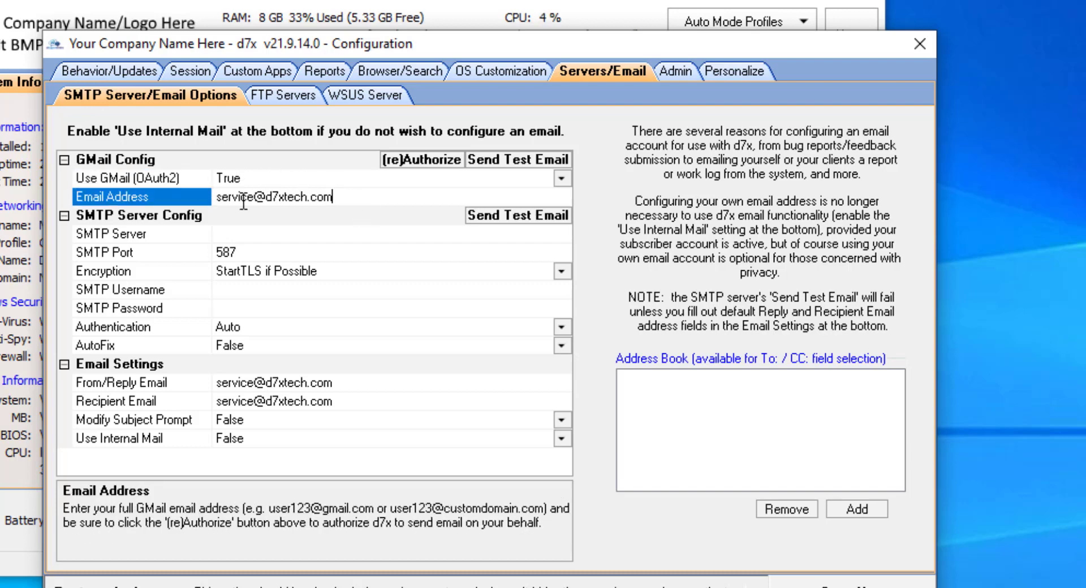
{"action": "double_click", "coordinate": [242, 197]}
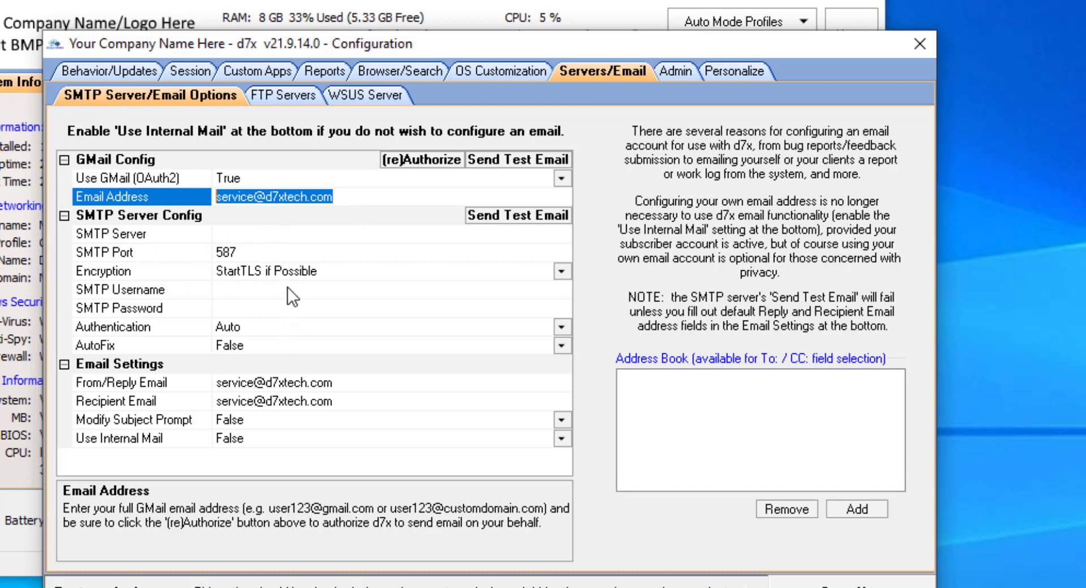
{"action": "left_click", "coordinate": [253, 439]}
{"action": "left_click", "coordinate": [320, 197]}
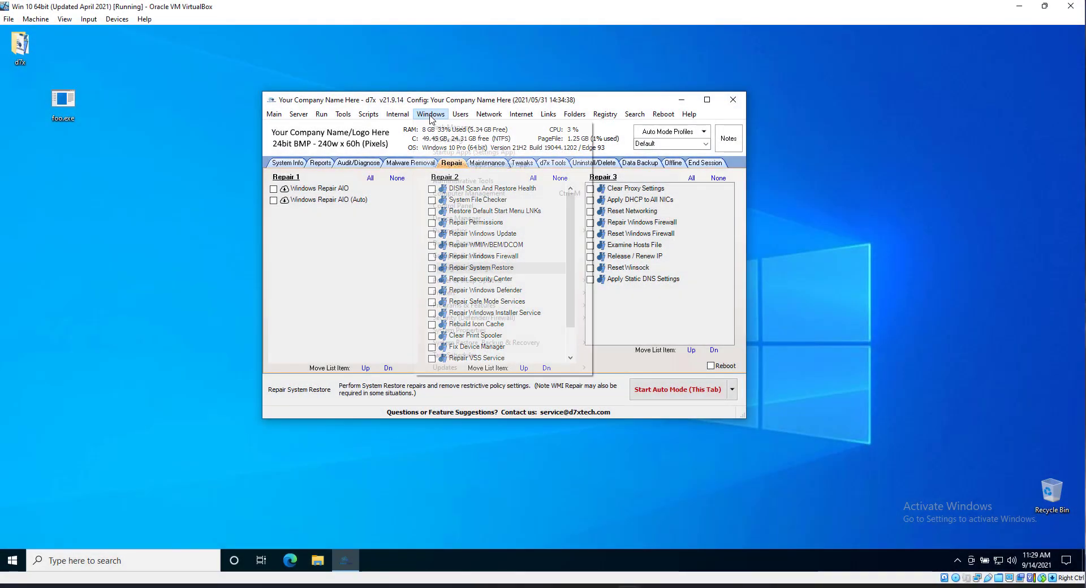
Open the d7x User Folder Redirection tool
{"action": "left_click", "coordinate": [416, 116]}
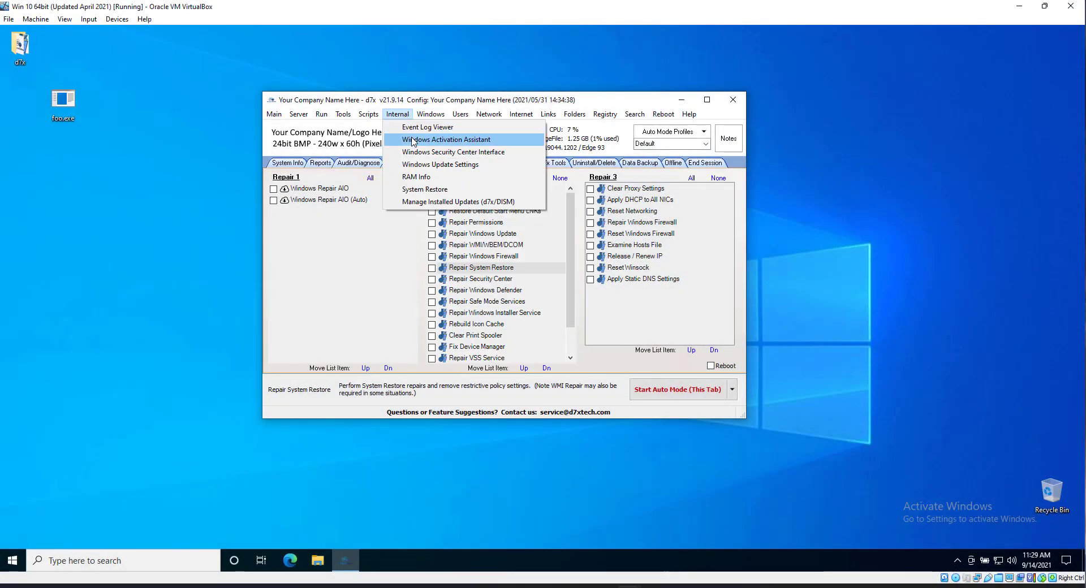
{"action": "left_click", "coordinate": [425, 114]}
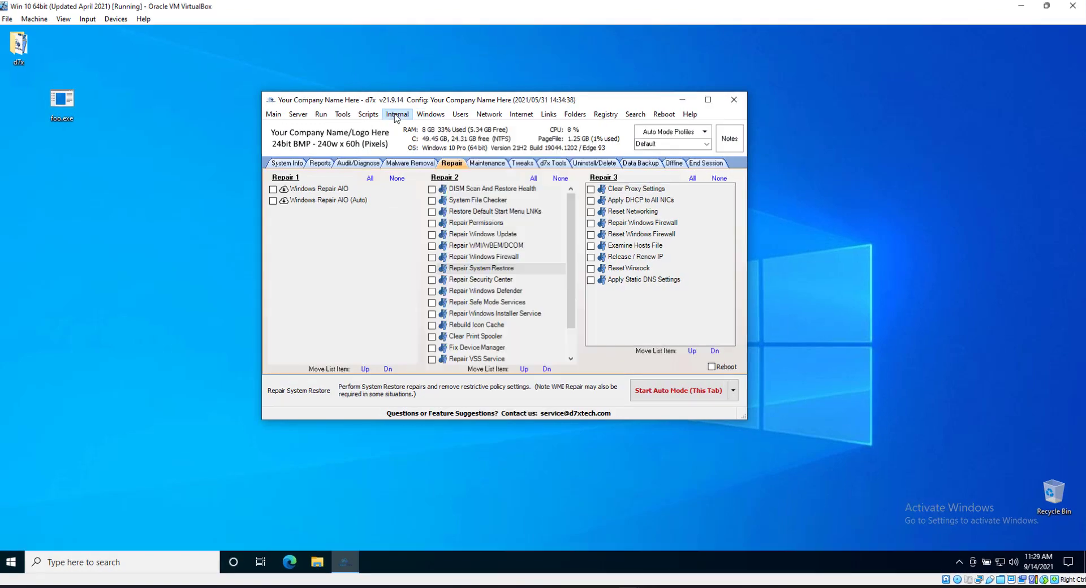
{"action": "left_click", "coordinate": [456, 113]}
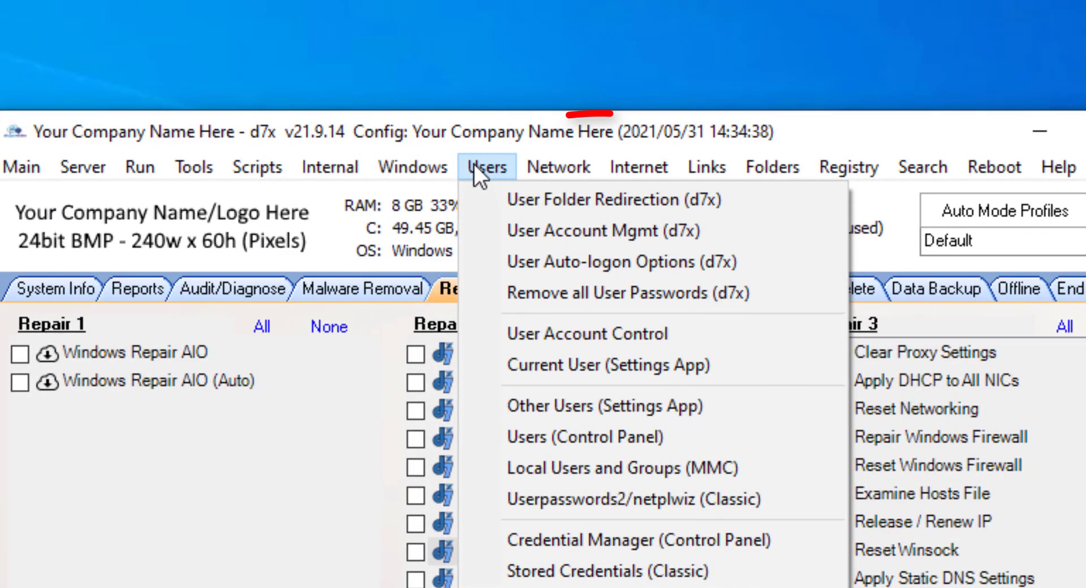
{"action": "left_click", "coordinate": [504, 199]}
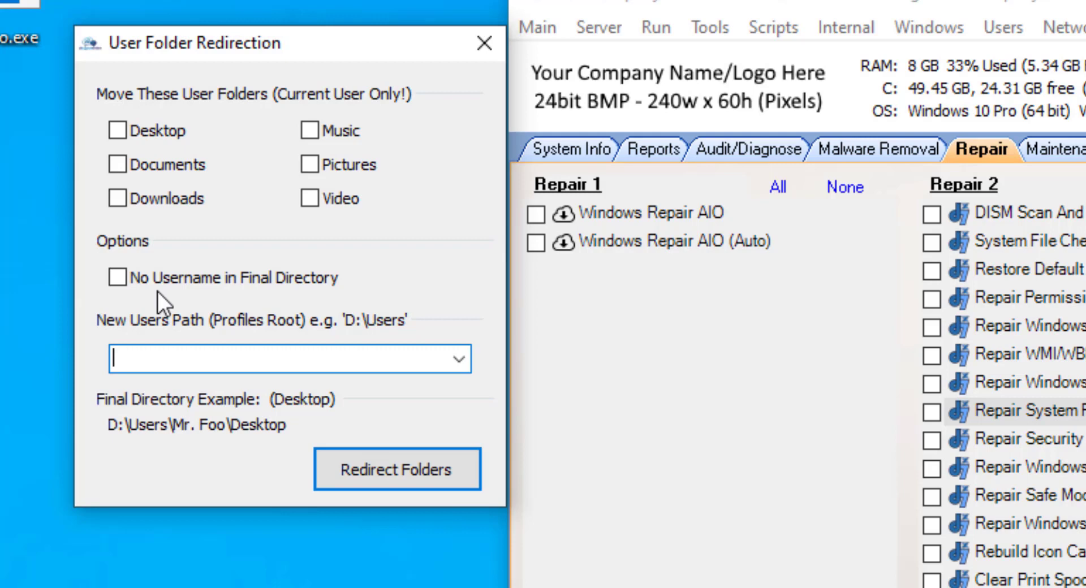
Enter d:\ as the new users path and try the No Username in Final Directory option on and off
{"action": "left_click", "coordinate": [459, 362]}
{"action": "left_click", "coordinate": [384, 356]}
{"action": "type", "text": "d:\\"}
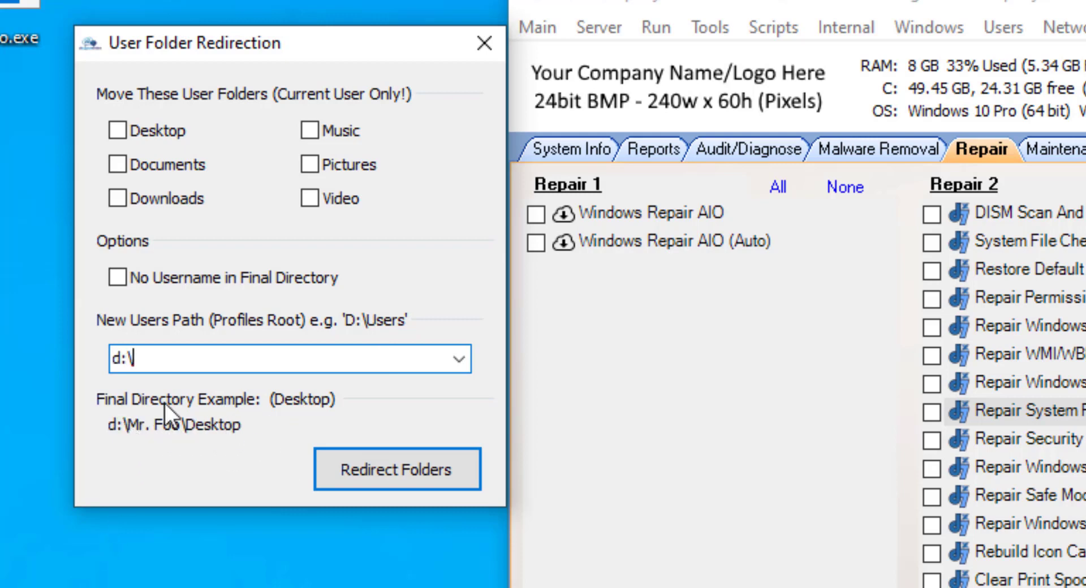
{"action": "left_click", "coordinate": [235, 283]}
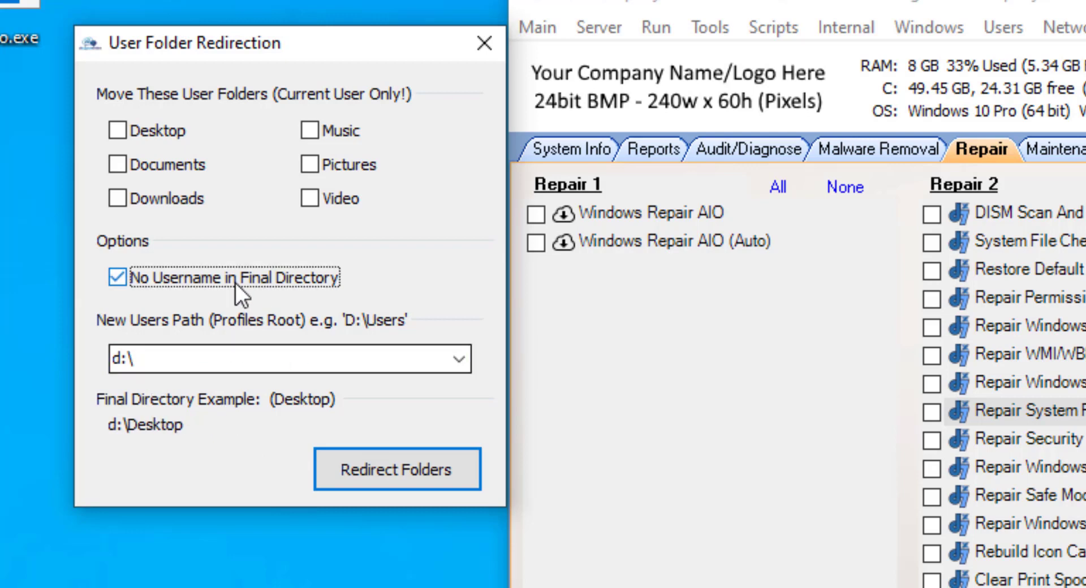
{"action": "left_click", "coordinate": [270, 286]}
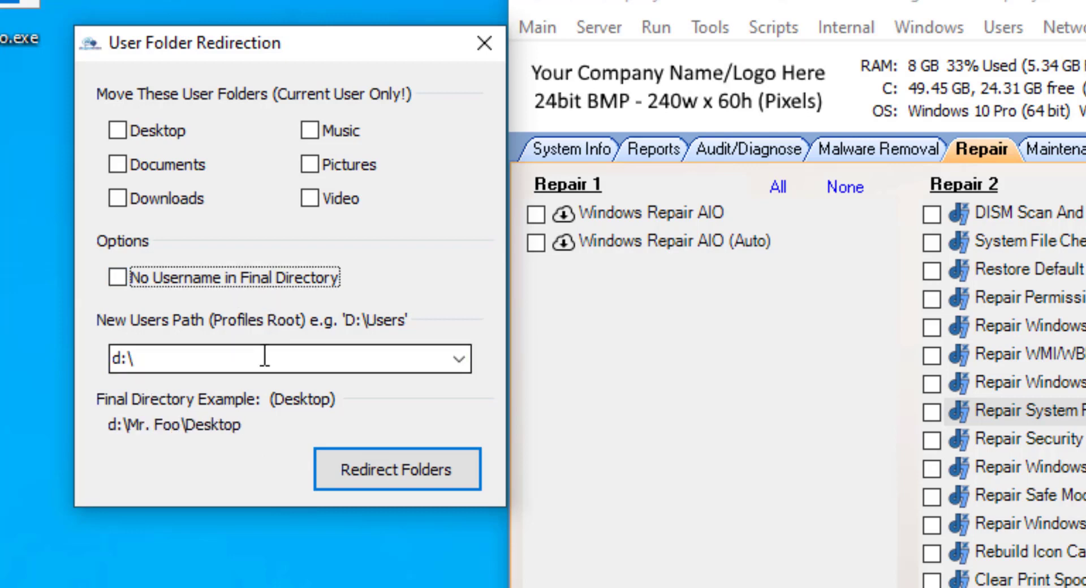
Set the new users path to d:\users with Documents and Downloads selected, and close the dialog without redirecting
{"action": "left_click", "coordinate": [242, 356]}
{"action": "left_click", "coordinate": [242, 356]}
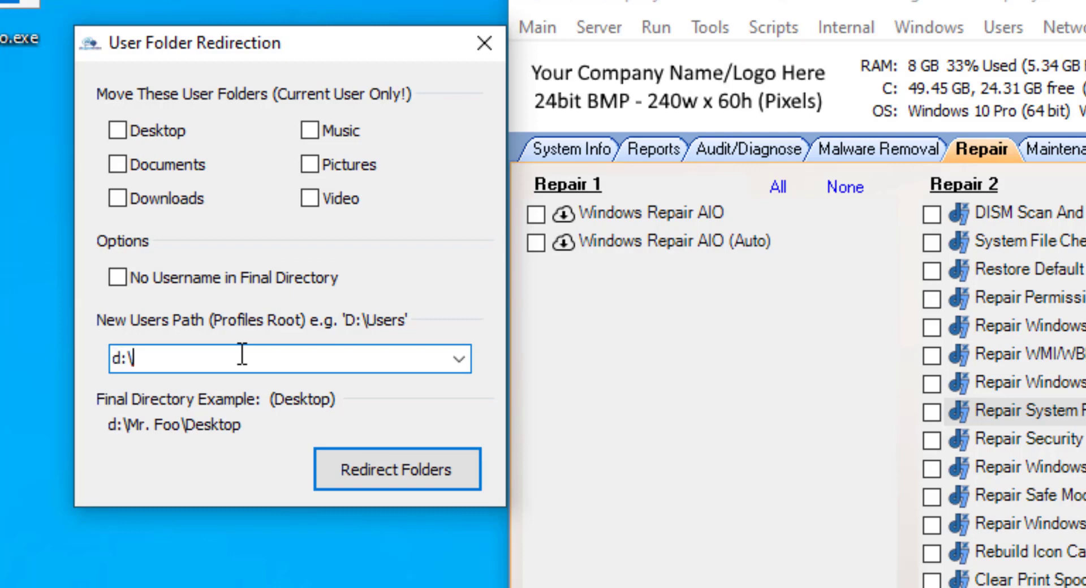
{"action": "type", "text": "users"}
{"action": "left_click", "coordinate": [168, 163]}
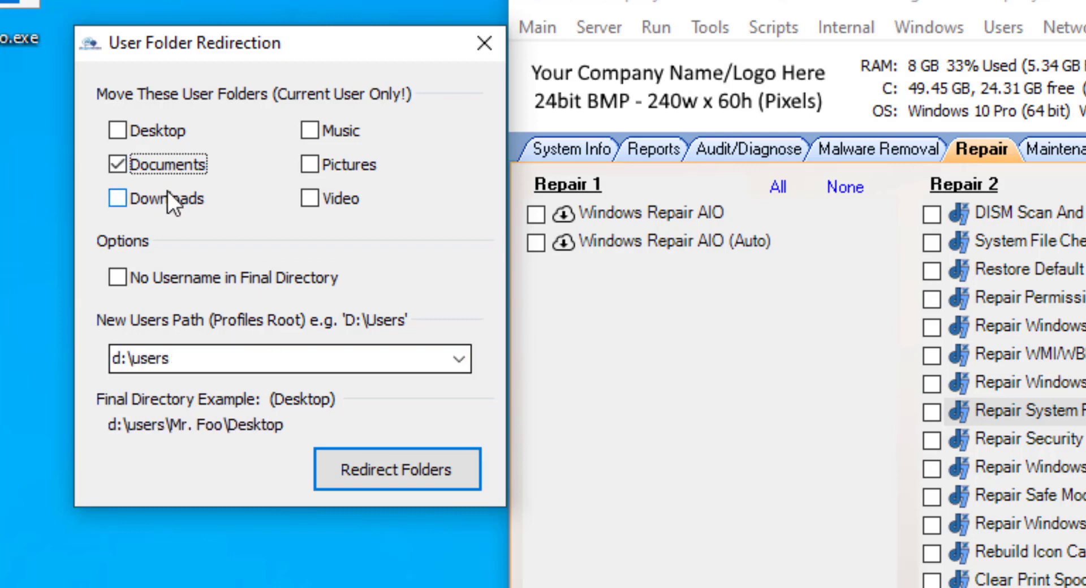
{"action": "left_click", "coordinate": [167, 195]}
{"action": "left_click", "coordinate": [485, 53]}
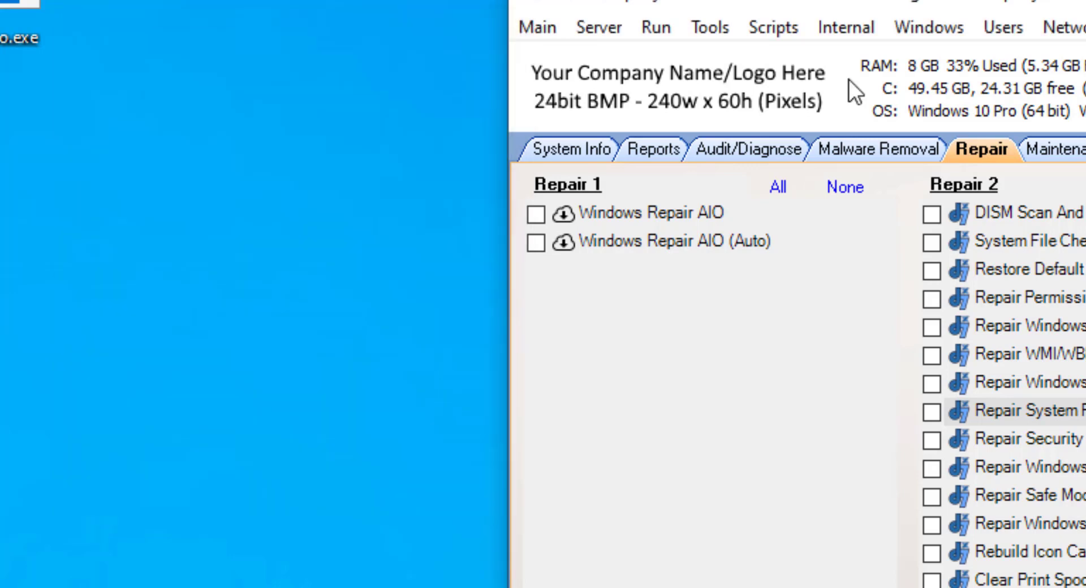
{"action": "left_click", "coordinate": [1005, 26]}
{"action": "left_click", "coordinate": [1008, 50]}
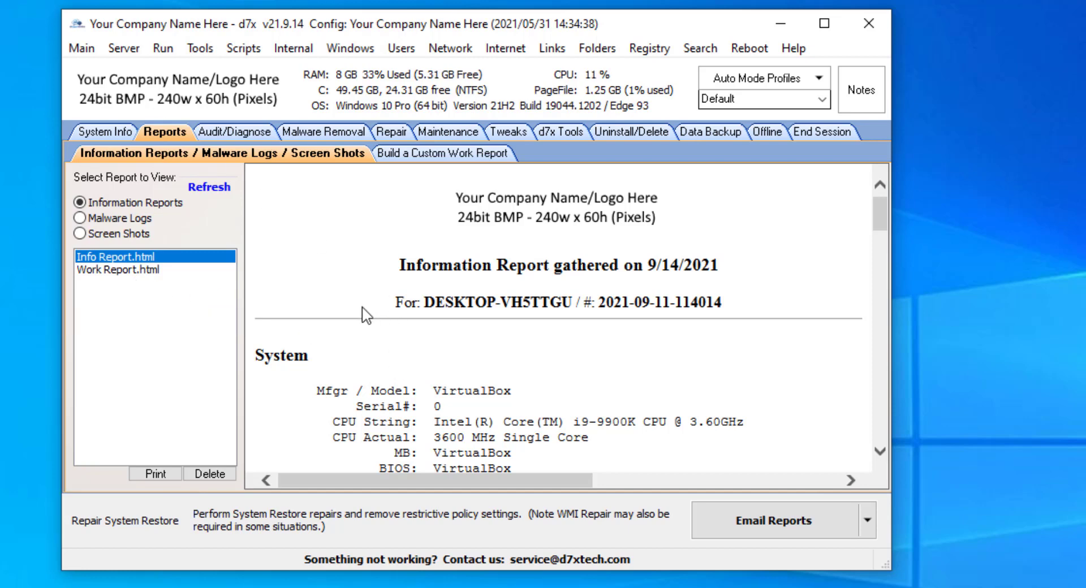
Open the Report Options in the main configuration's report settings
{"action": "left_click", "coordinate": [78, 50]}
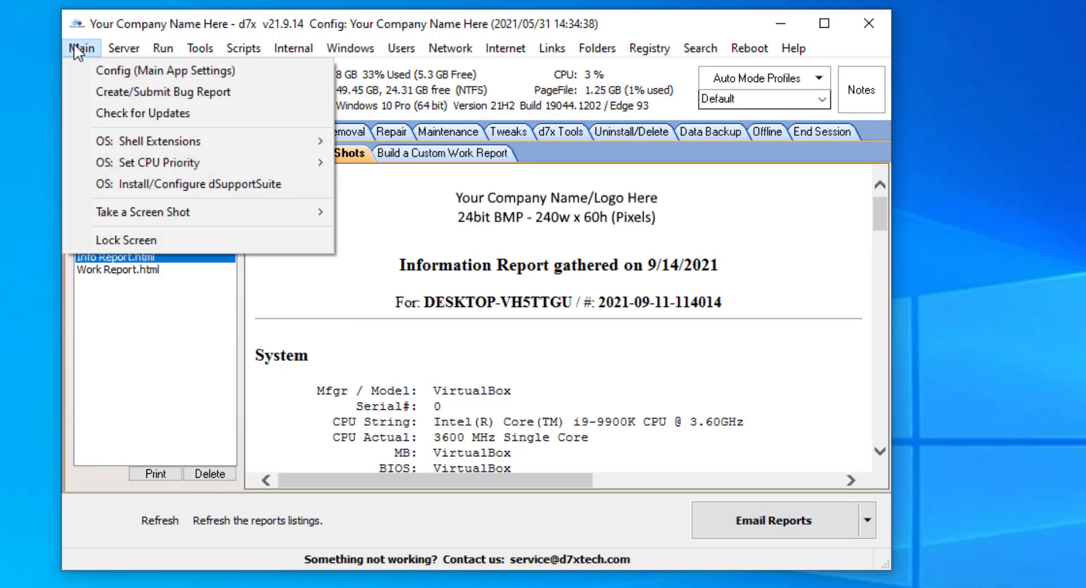
{"action": "left_click", "coordinate": [74, 72]}
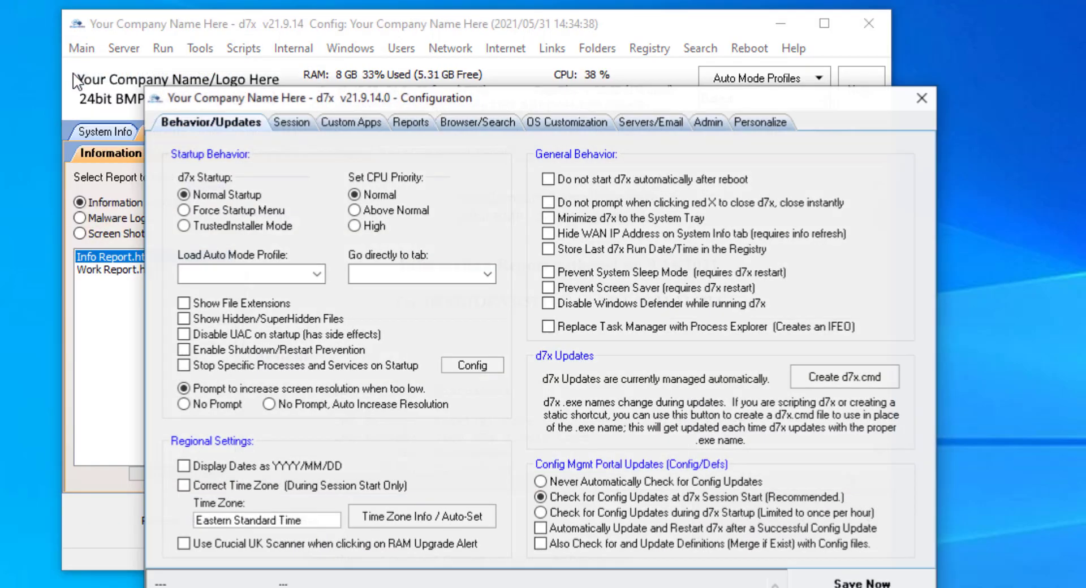
{"action": "left_click", "coordinate": [412, 125]}
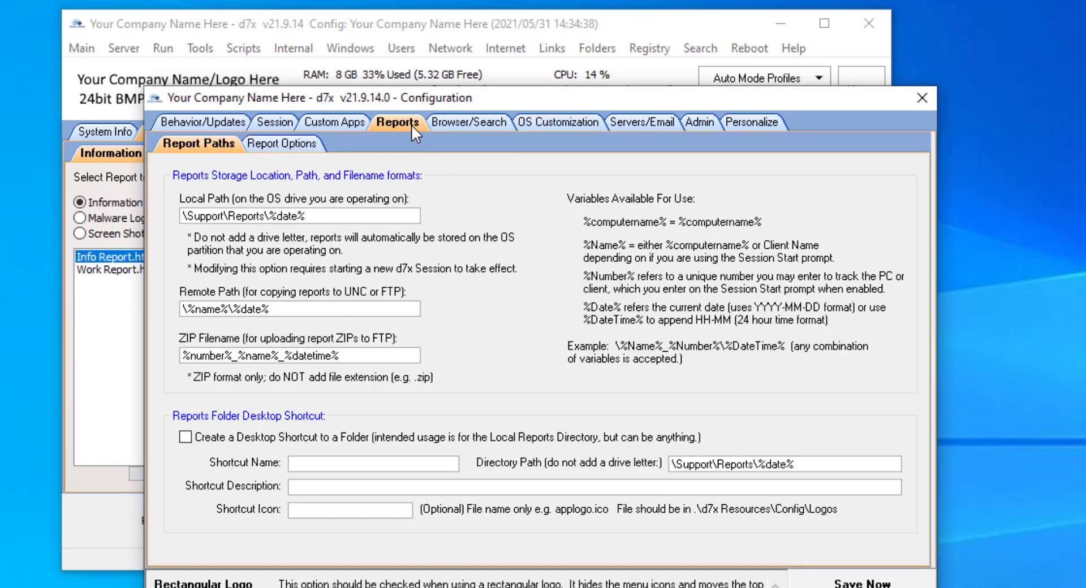
{"action": "left_click", "coordinate": [288, 144]}
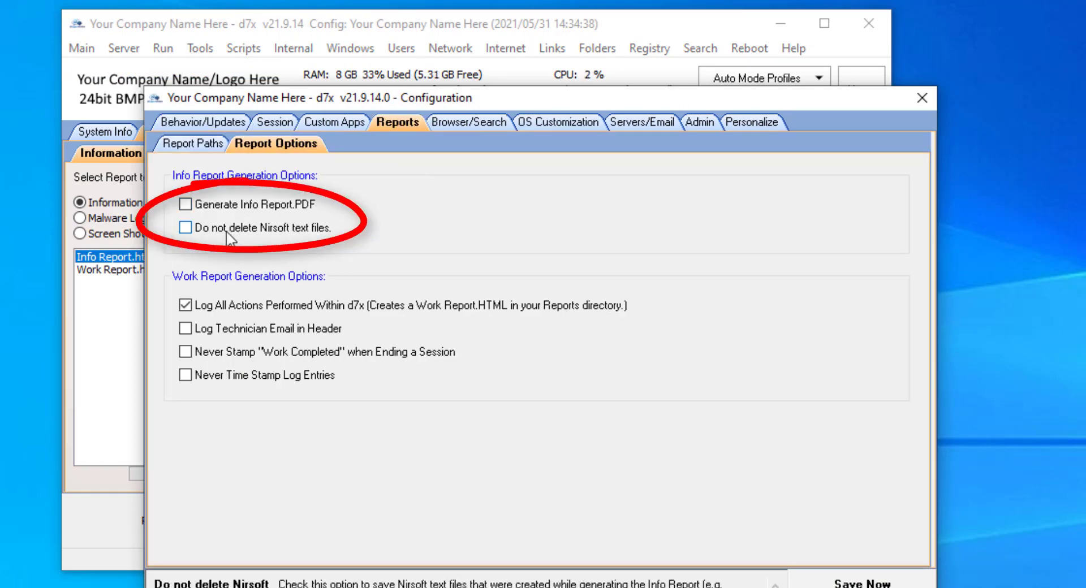
Try the Do not delete Nirsoft text files and Generate Info Report.PDF options, leaving both disabled
{"action": "left_click", "coordinate": [263, 226]}
{"action": "left_click", "coordinate": [237, 230]}
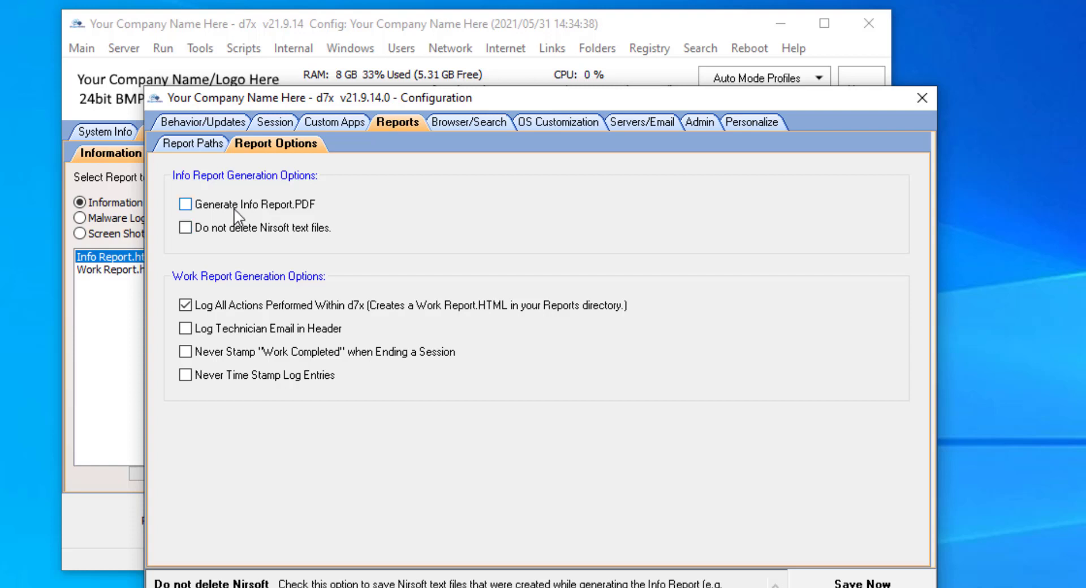
{"action": "left_click", "coordinate": [230, 212]}
{"action": "left_click", "coordinate": [234, 207]}
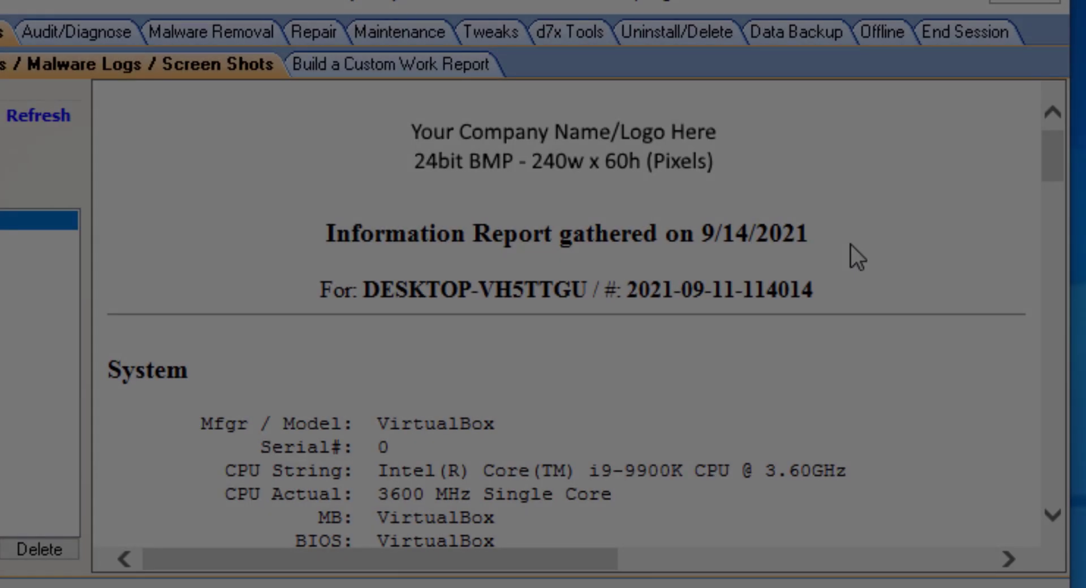
Read the Information Report's System and Software sections, highlighting the .NET, Edge, anti-virus, boot and shutdown time, and Windows Update entries
{"action": "scroll", "coordinate": [844, 254], "scroll_direction": "down", "scroll_amount": 8}
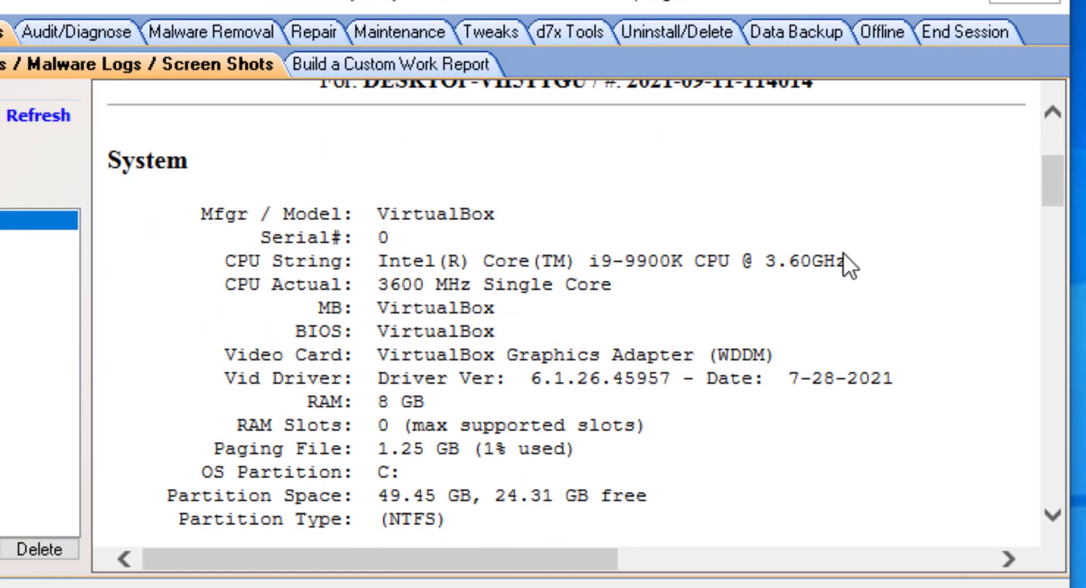
{"action": "scroll", "coordinate": [826, 263], "scroll_direction": "down", "scroll_amount": 4}
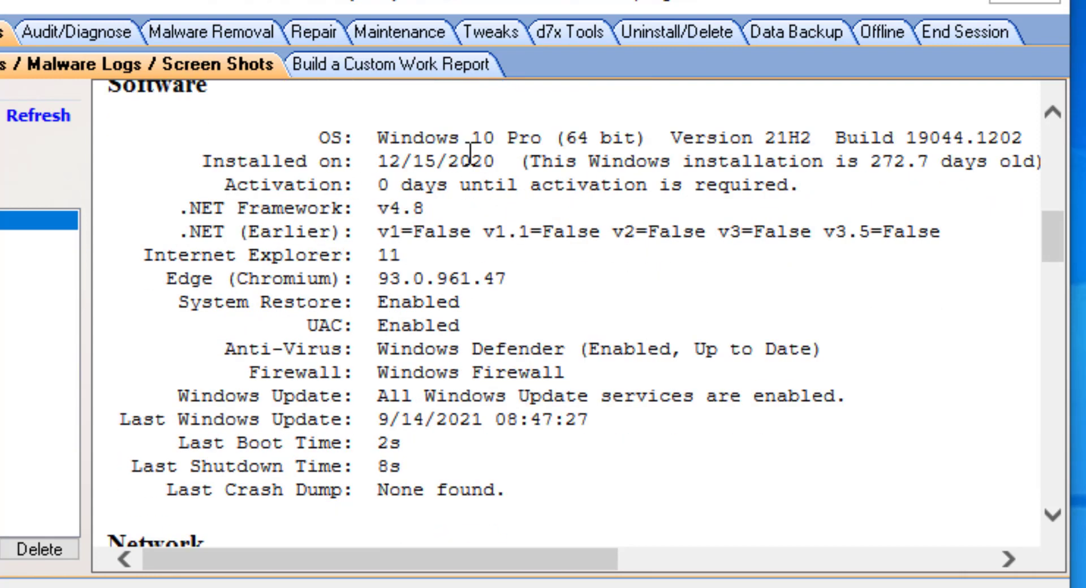
{"action": "left_click_drag", "start_coordinate": [190, 209], "coordinate": [962, 229]}
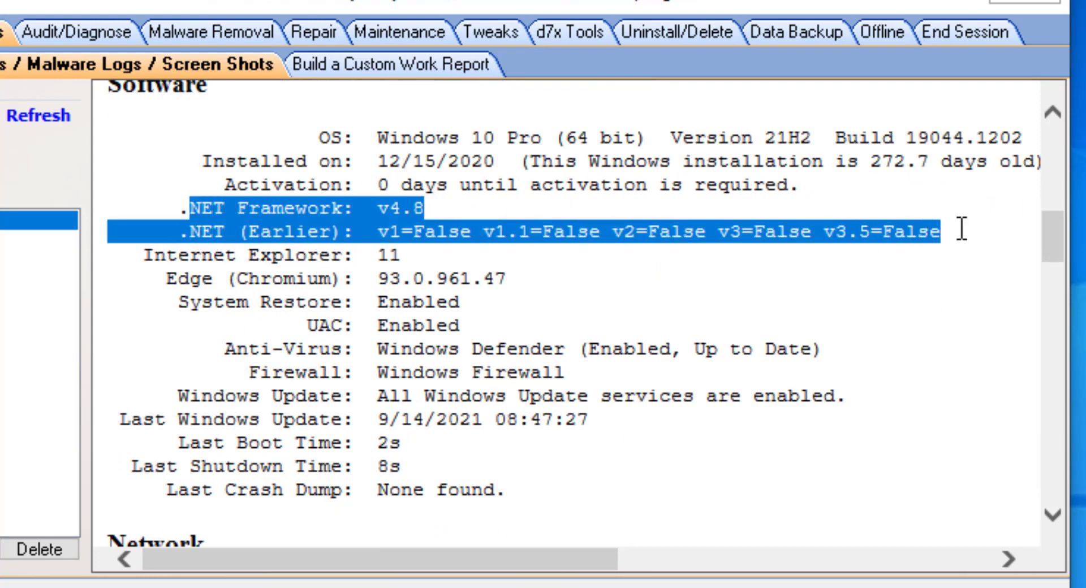
{"action": "left_click", "coordinate": [441, 209]}
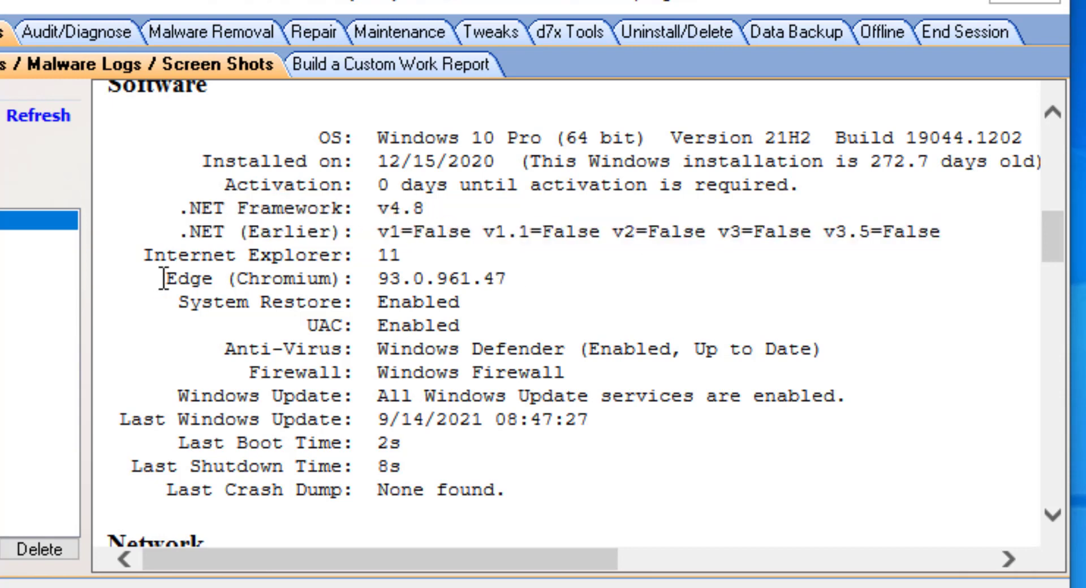
{"action": "left_click_drag", "start_coordinate": [164, 279], "coordinate": [595, 272]}
{"action": "left_click", "coordinate": [394, 328]}
{"action": "left_click_drag", "start_coordinate": [226, 349], "coordinate": [839, 345]}
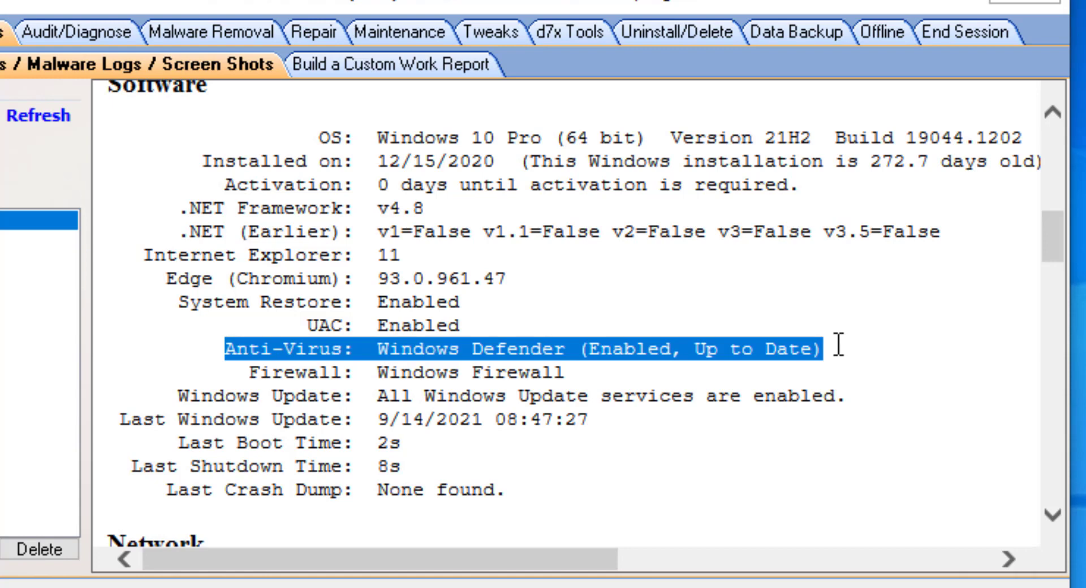
{"action": "left_click", "coordinate": [474, 457]}
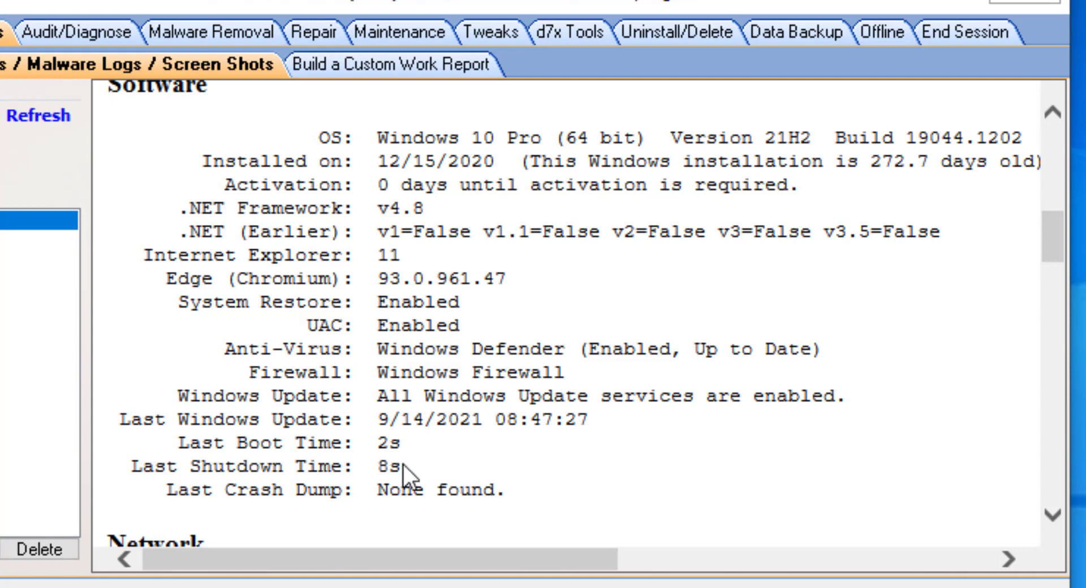
{"action": "left_click_drag", "start_coordinate": [403, 464], "coordinate": [694, 427]}
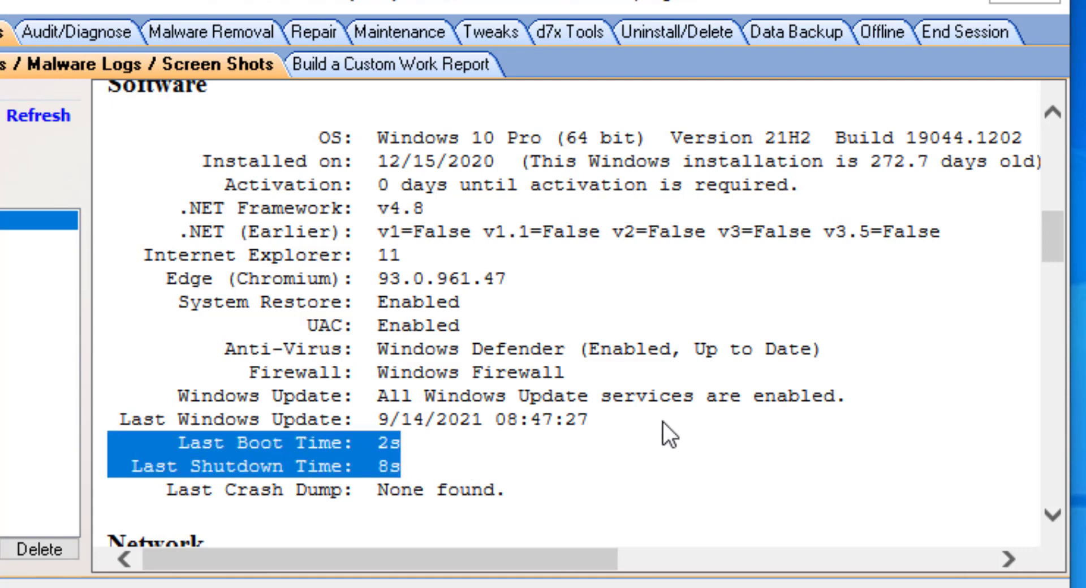
{"action": "left_click", "coordinate": [669, 420]}
{"action": "left_click_drag", "start_coordinate": [674, 415], "coordinate": [758, 382]}
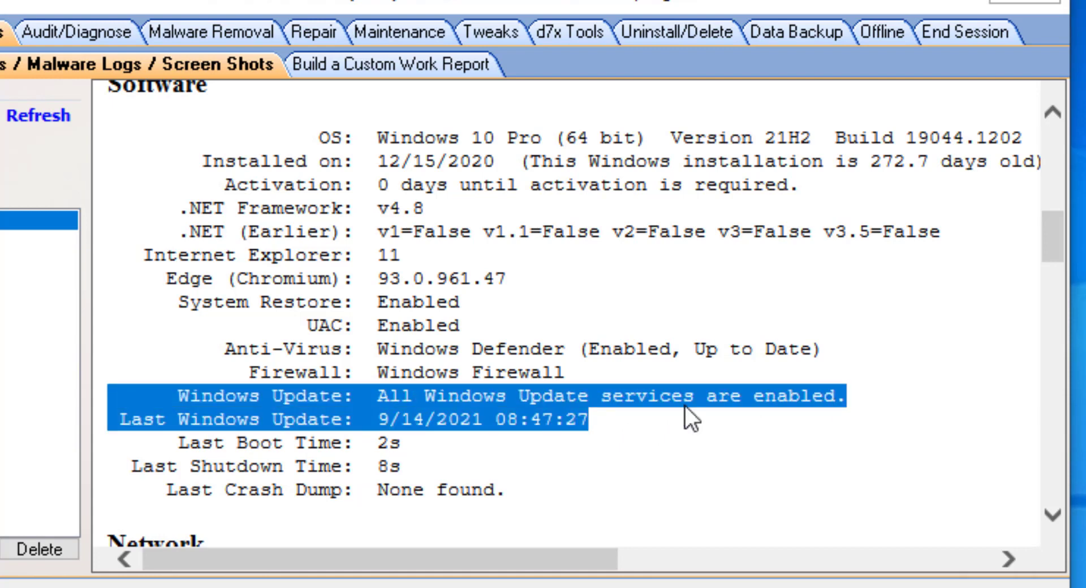
{"action": "left_click", "coordinate": [656, 419]}
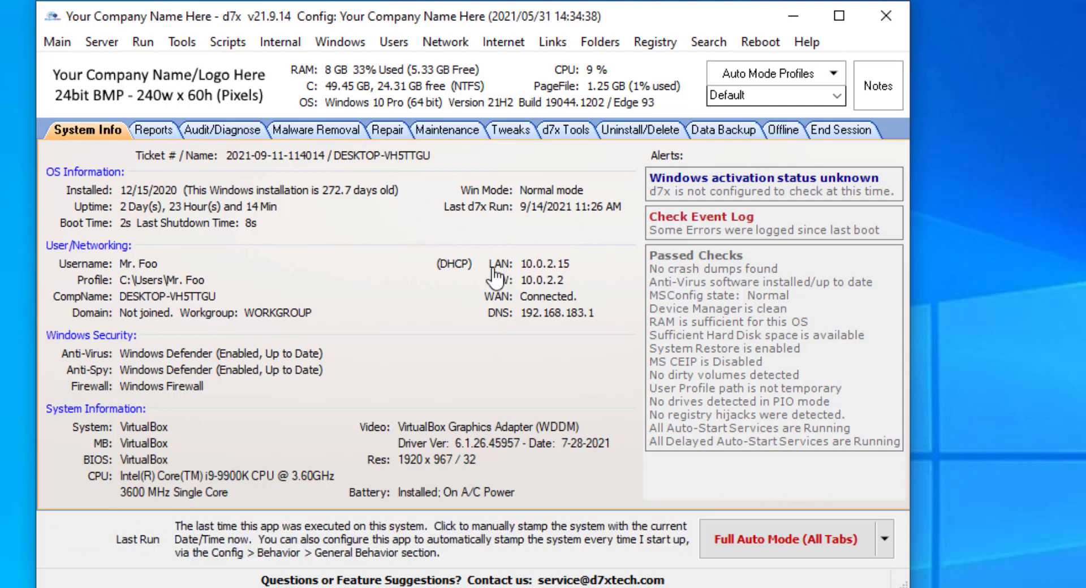
View the available Auto Mode Profiles actions and close the list without choosing any
{"action": "left_click", "coordinate": [836, 79]}
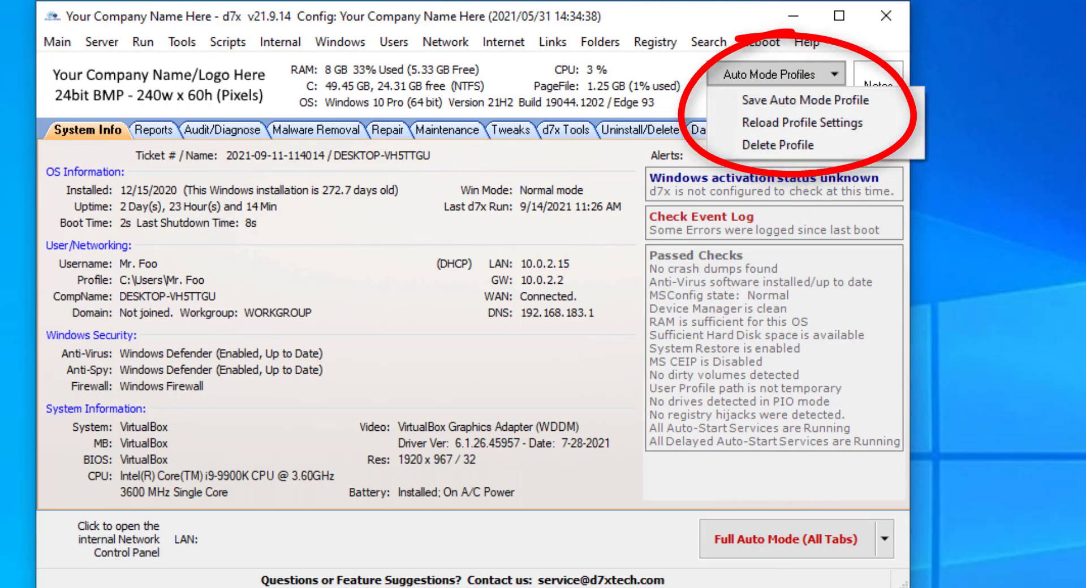
{"action": "left_click", "coordinate": [715, 536]}
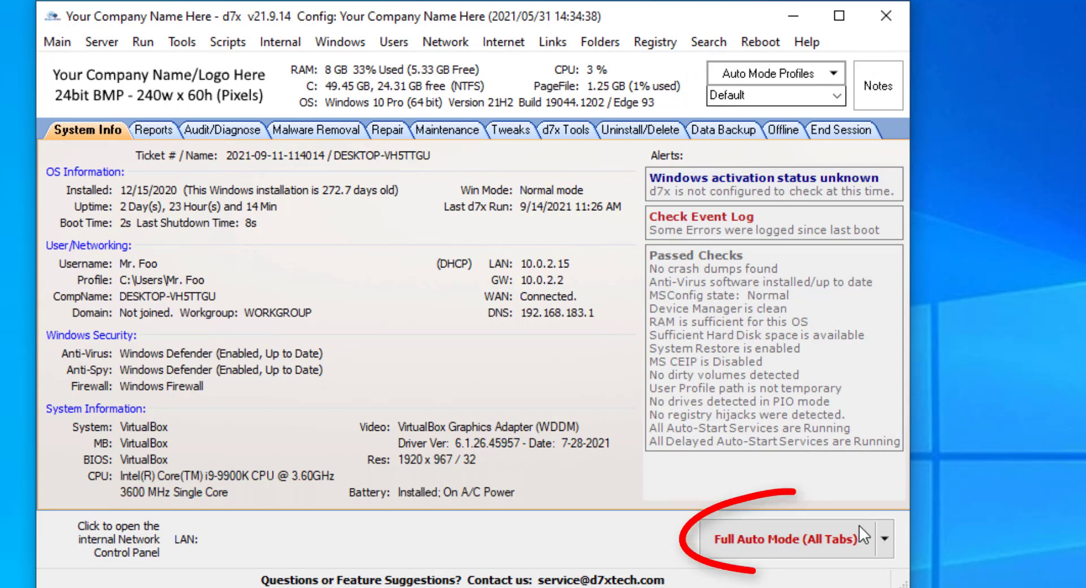
Refresh the system info and alerts, and view the other action offered alongside Full Auto Mode
{"action": "left_click", "coordinate": [883, 542]}
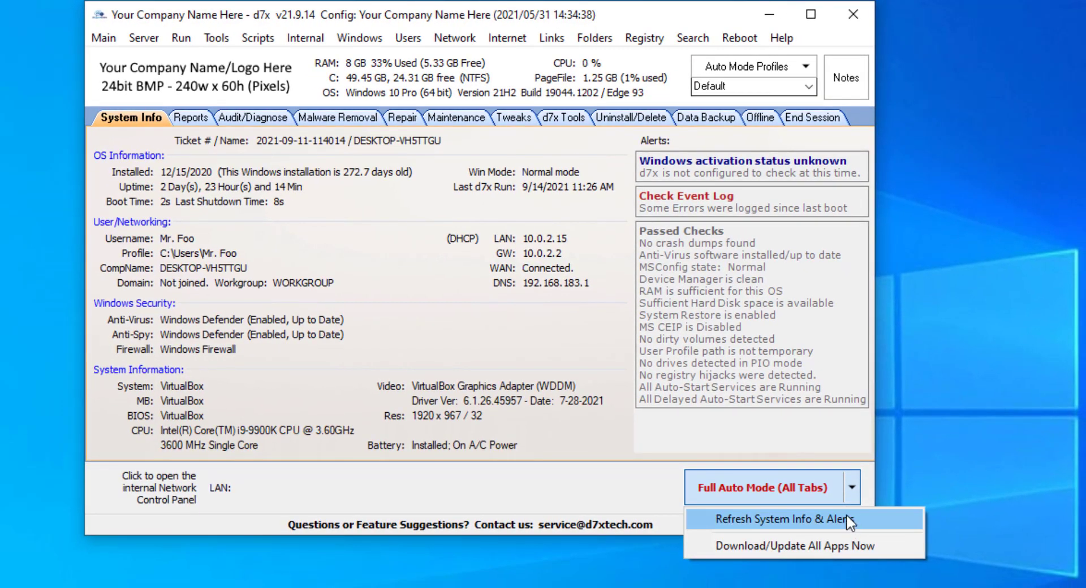
{"action": "left_click", "coordinate": [850, 522]}
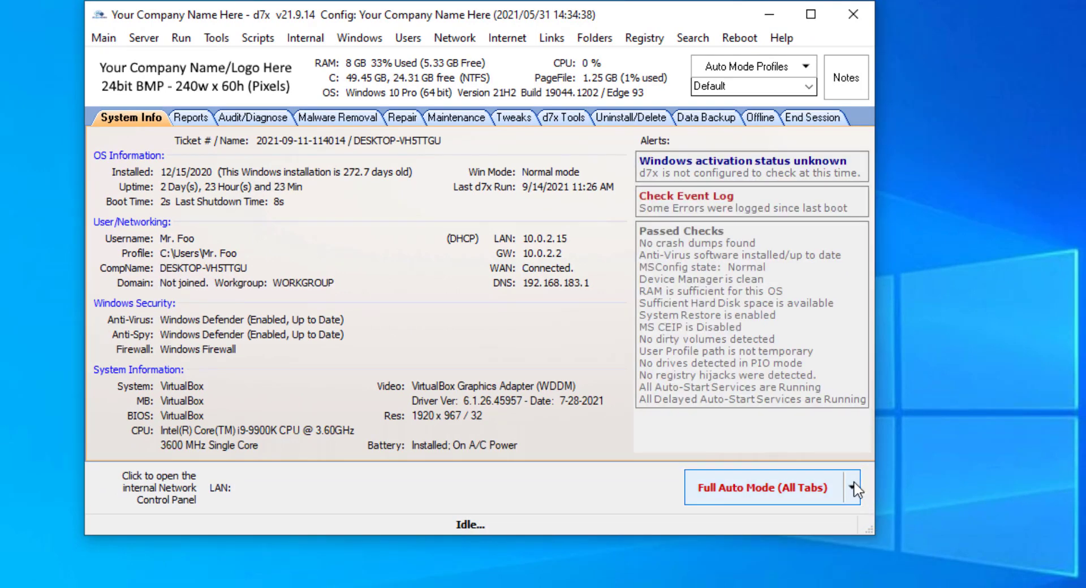
{"action": "left_click", "coordinate": [853, 488]}
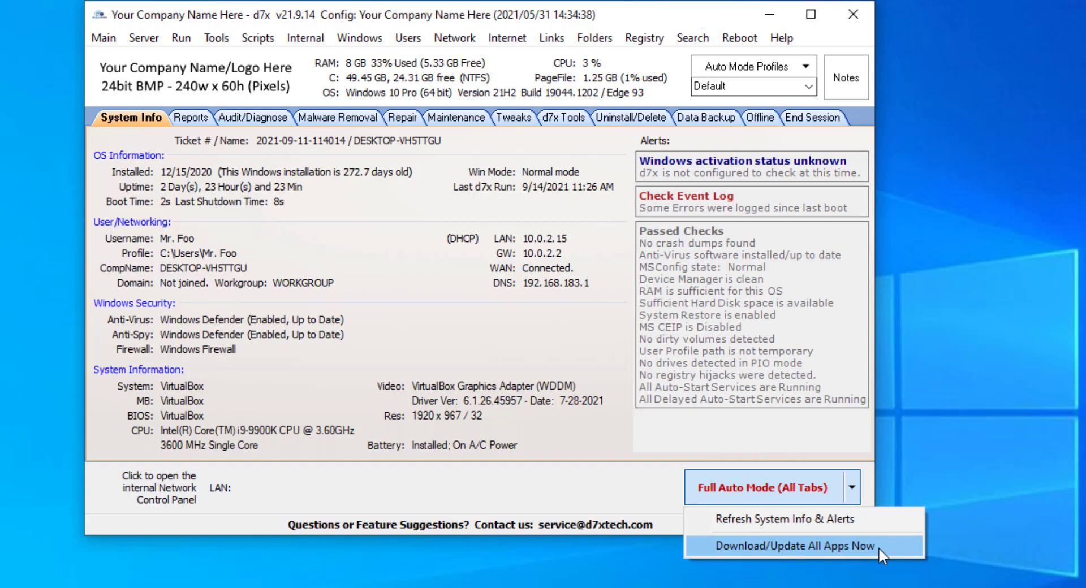
{"action": "left_click", "coordinate": [782, 472]}
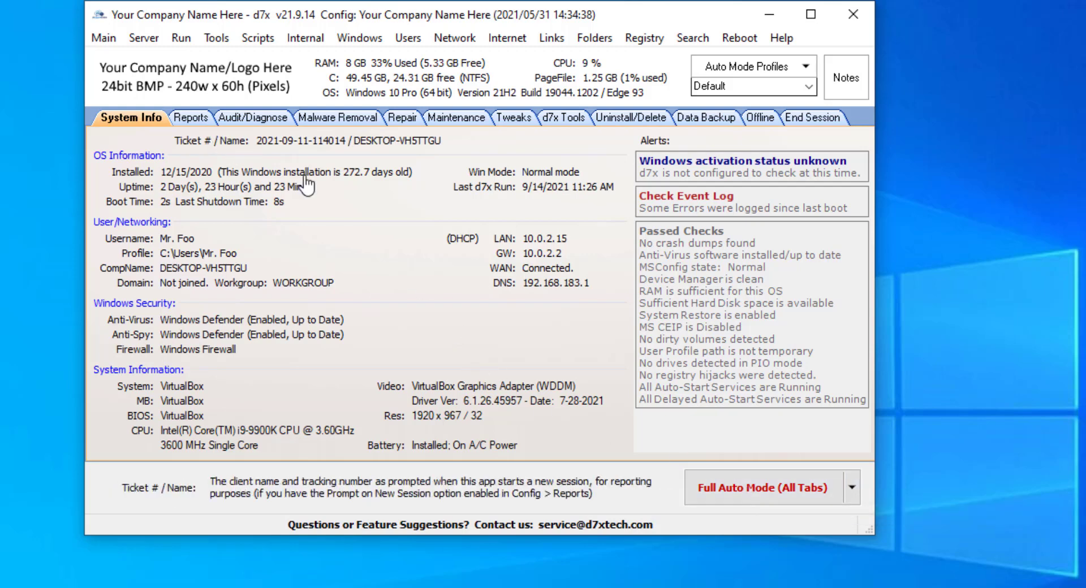
Compare the main actions on the Audit/Diagnose, Malware Removal, Repair, Maintenance and Tweaks pages with the one on System Info
{"action": "left_click", "coordinate": [265, 118]}
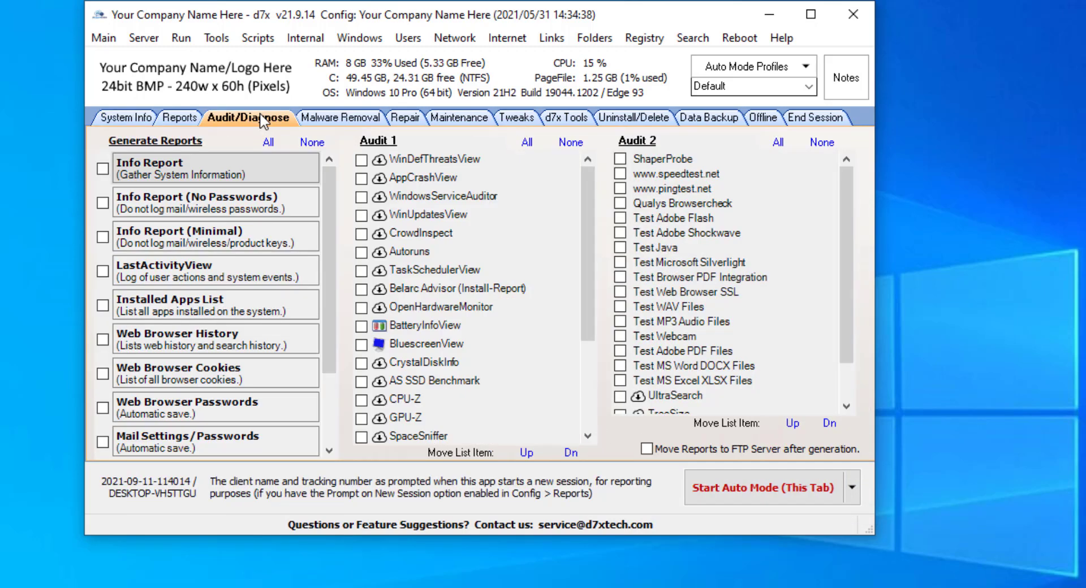
{"action": "left_click", "coordinate": [335, 120]}
{"action": "left_click", "coordinate": [420, 119]}
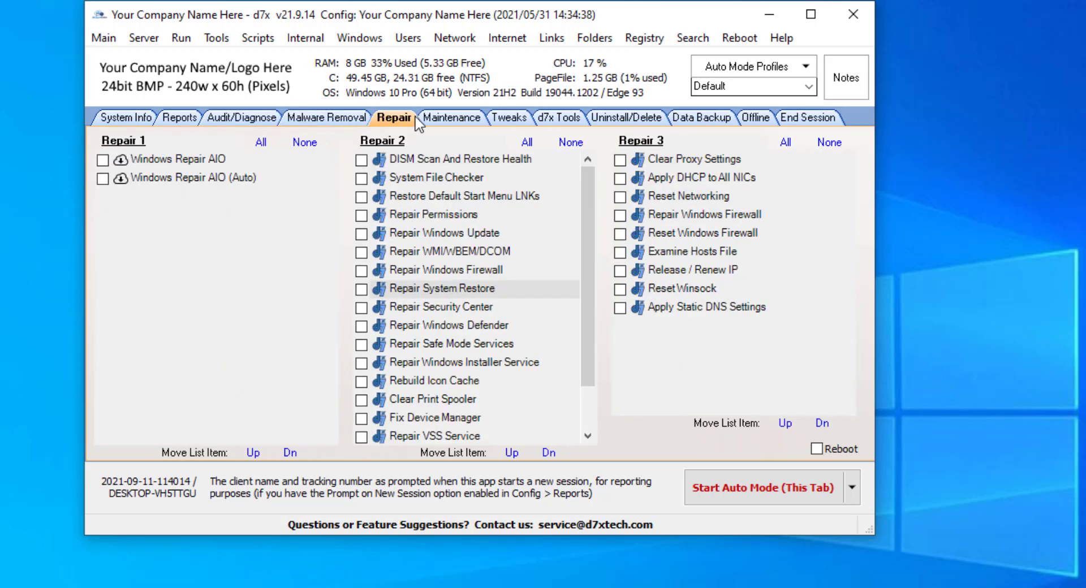
{"action": "left_click", "coordinate": [452, 119]}
{"action": "left_click", "coordinate": [515, 116]}
{"action": "left_click", "coordinate": [240, 118]}
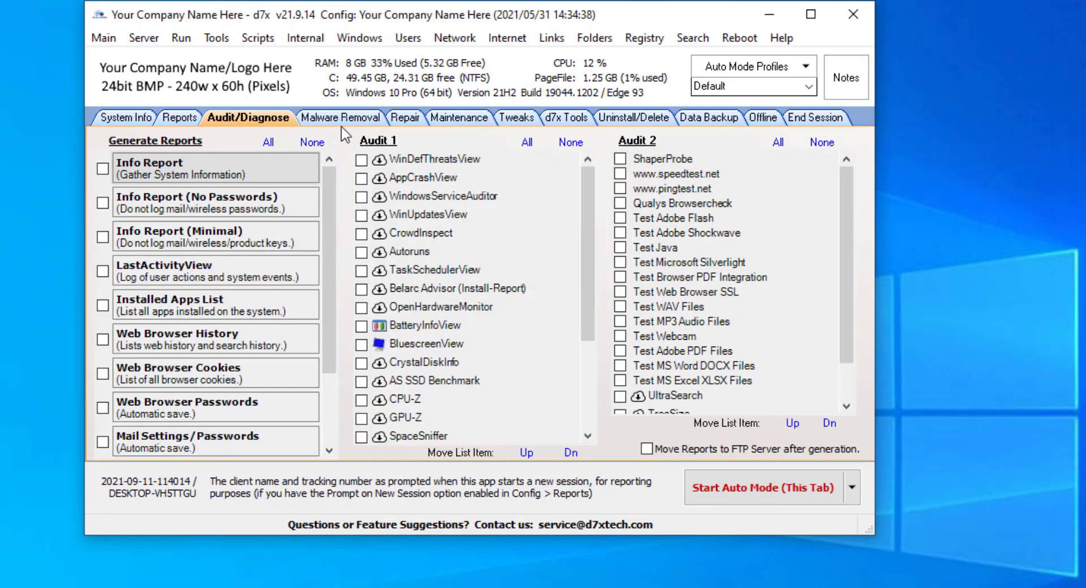
{"action": "left_click", "coordinate": [348, 120]}
{"action": "left_click", "coordinate": [409, 118]}
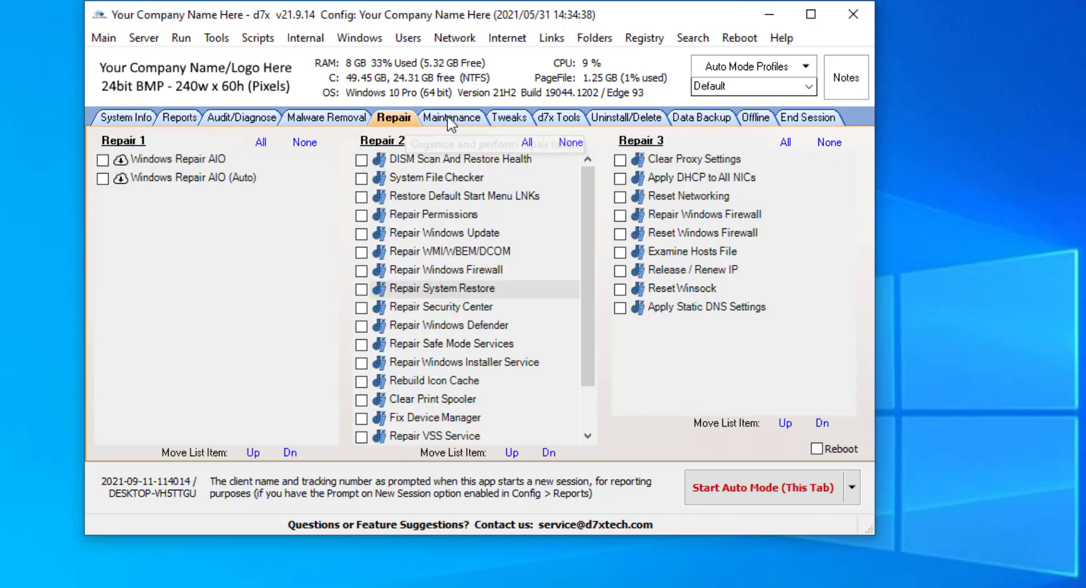
{"action": "left_click", "coordinate": [455, 120]}
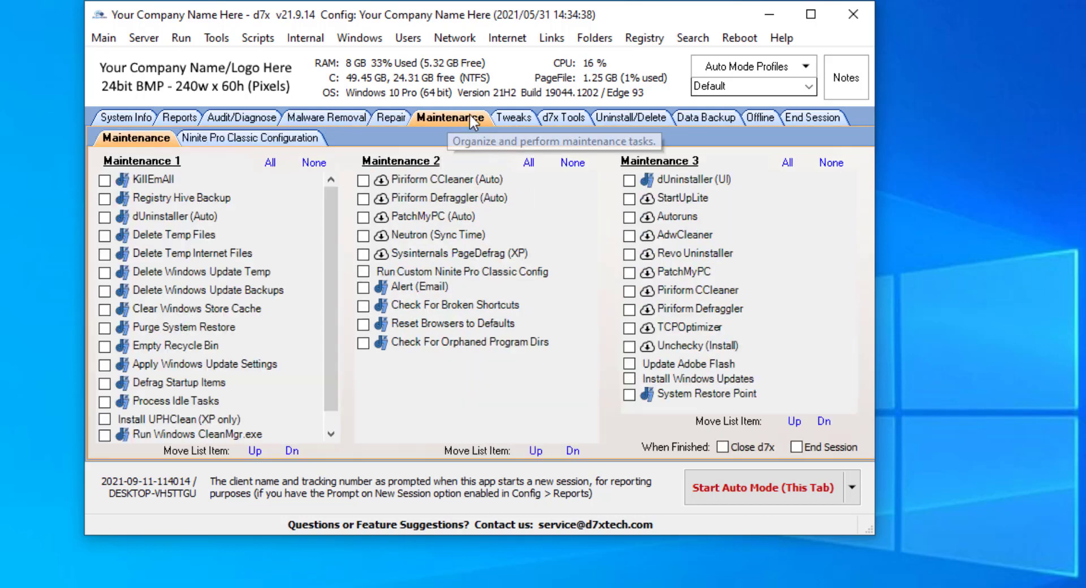
{"action": "left_click", "coordinate": [516, 117]}
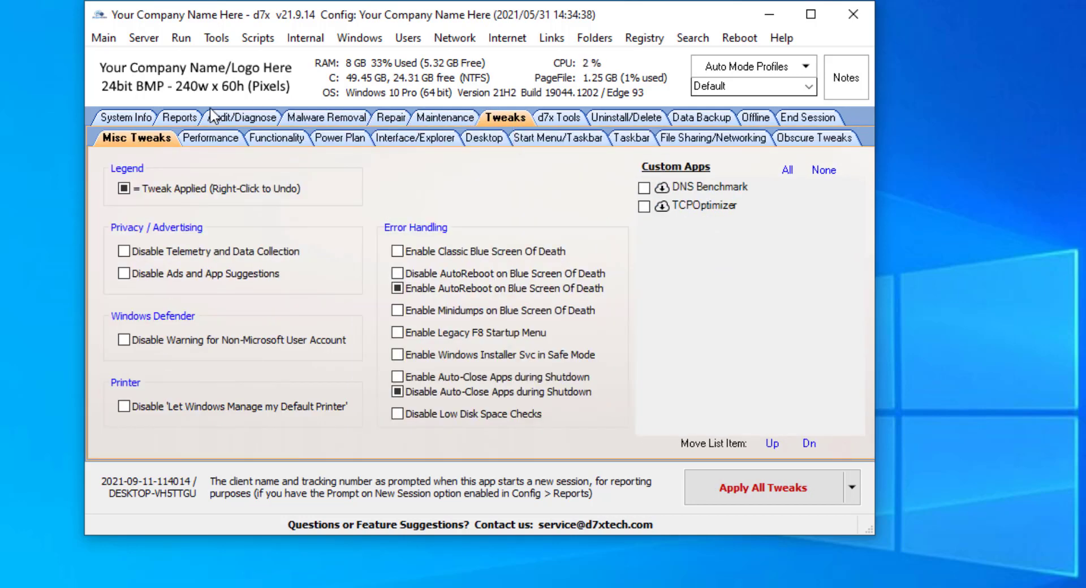
{"action": "left_click", "coordinate": [132, 119]}
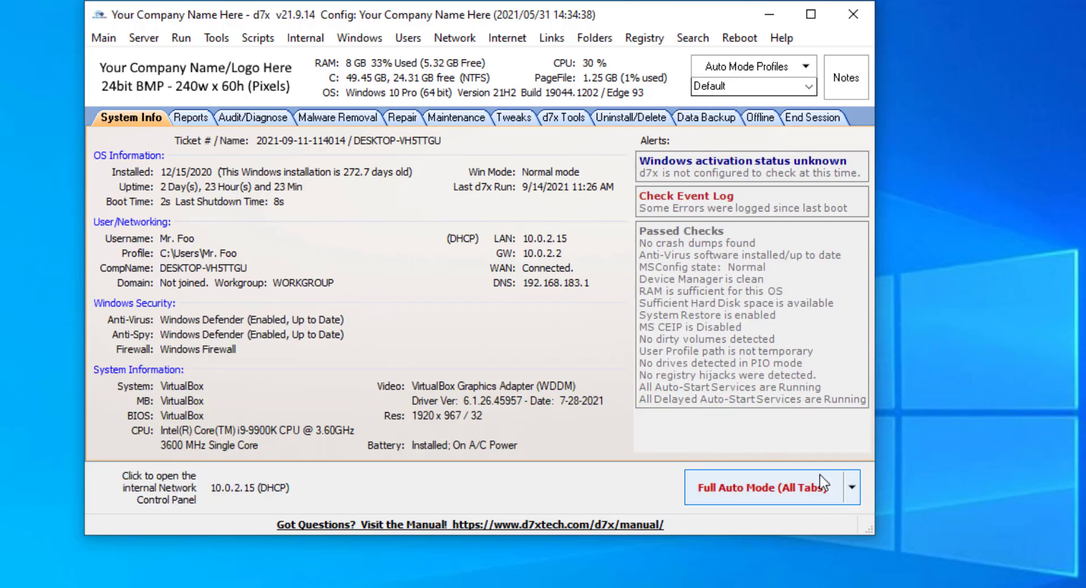
{"action": "left_click", "coordinate": [820, 484]}
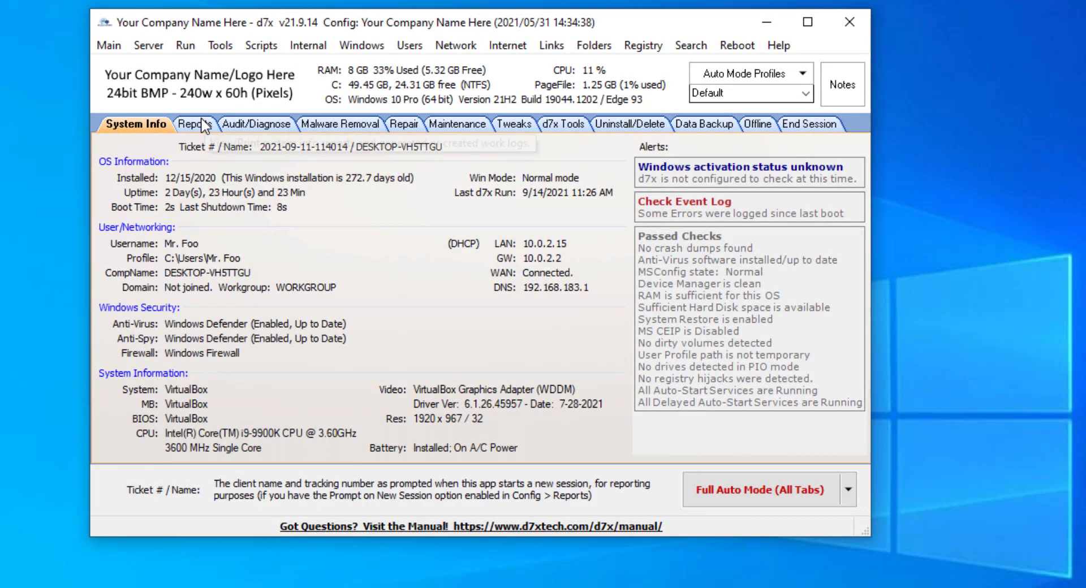
View the additional report actions offered alongside Email Reports, and switch to the Audit/Diagnose page
{"action": "left_click", "coordinate": [186, 124]}
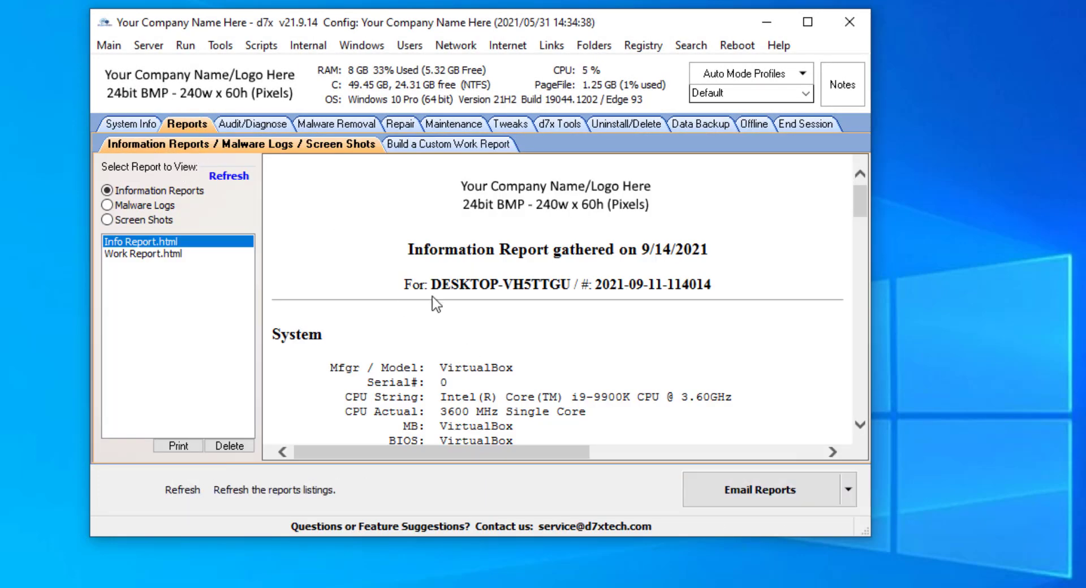
{"action": "left_click", "coordinate": [848, 490]}
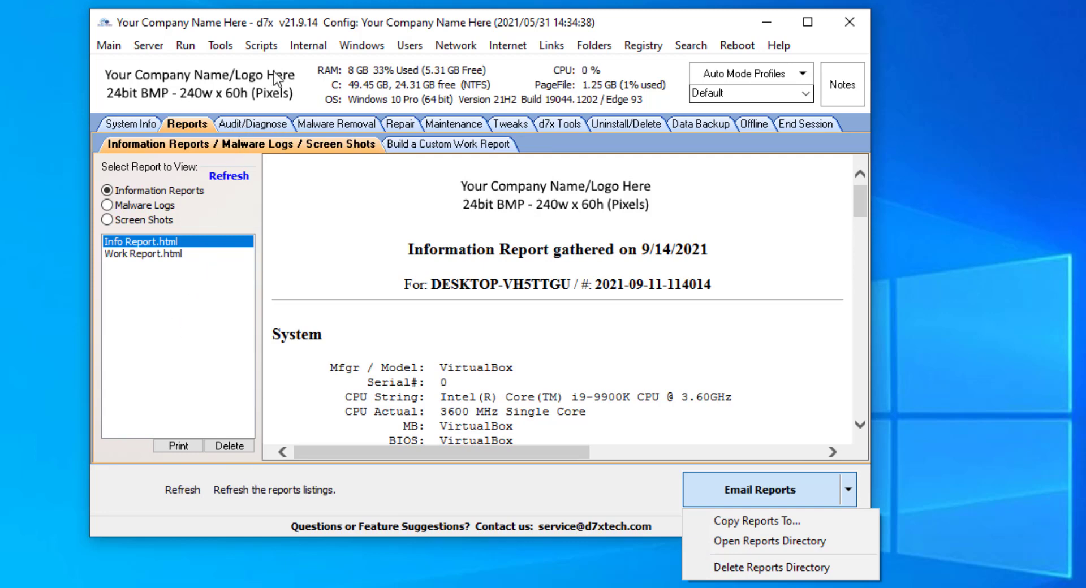
{"action": "left_click", "coordinate": [262, 121]}
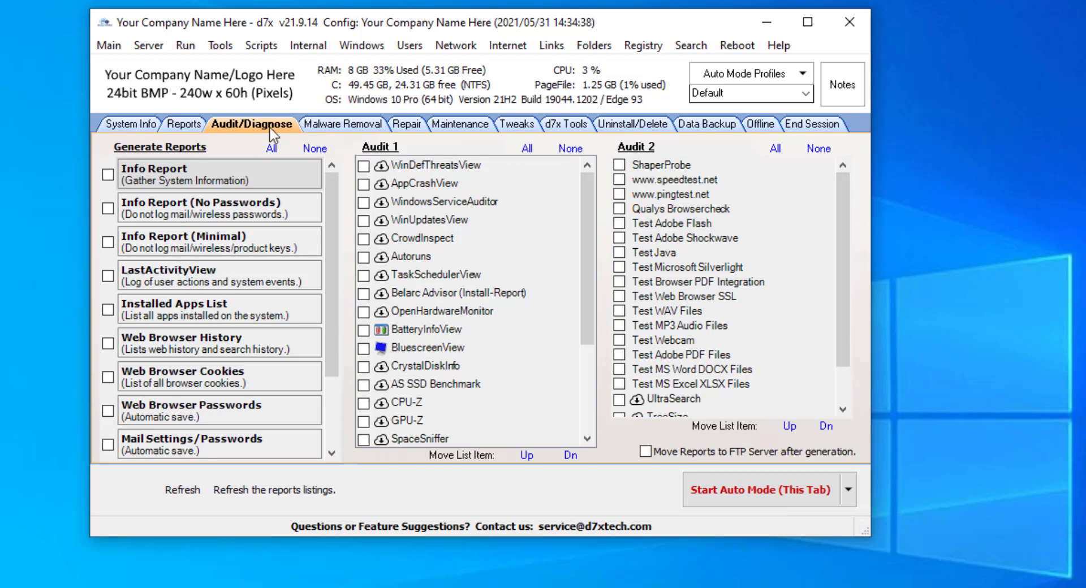
Look through the Malware Removal, Repair and Tweaks pages and their main actions
{"action": "left_click", "coordinate": [362, 128]}
{"action": "left_click", "coordinate": [406, 127]}
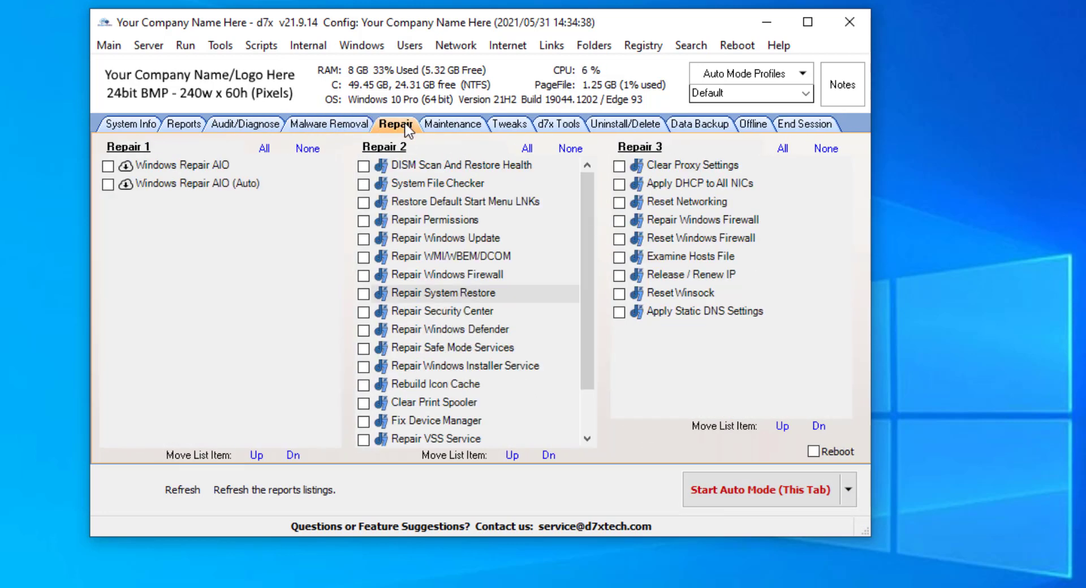
{"action": "left_click", "coordinate": [509, 127]}
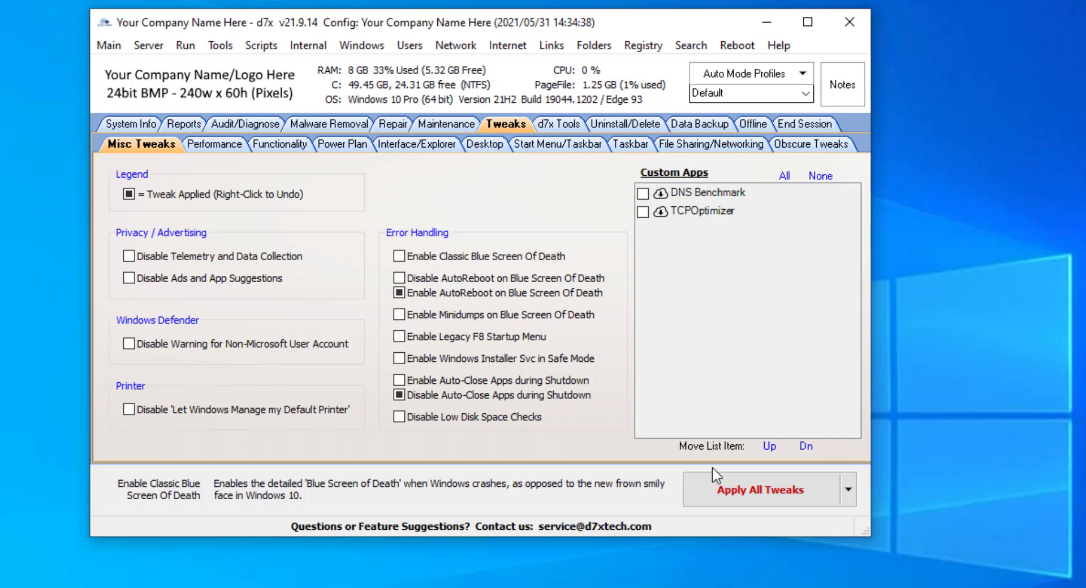
View the actions available for Qualys Browsercheck among the d7x Tools functions
{"action": "left_click", "coordinate": [547, 127]}
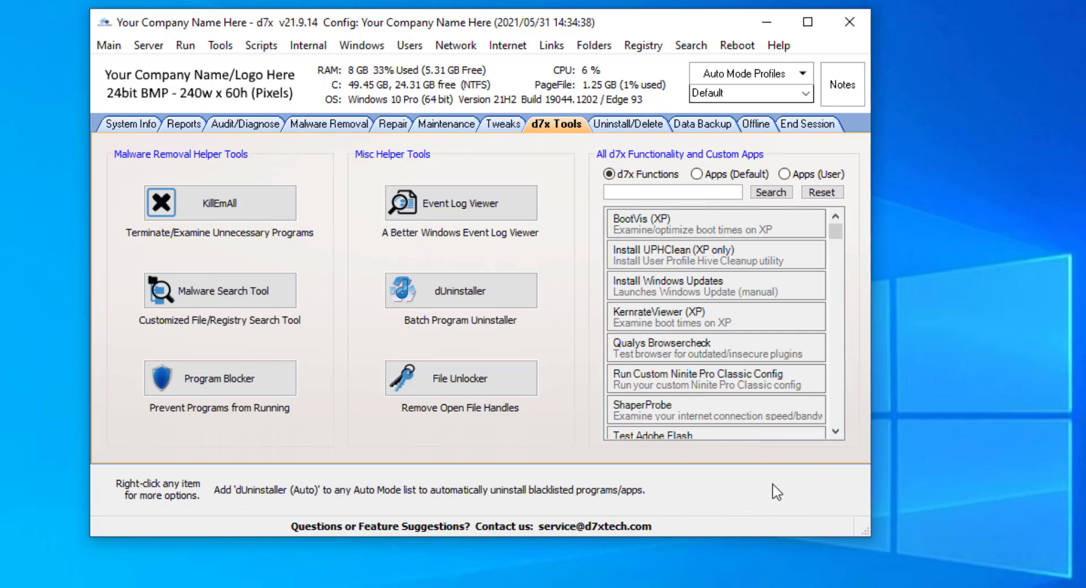
{"action": "right_click", "coordinate": [693, 343]}
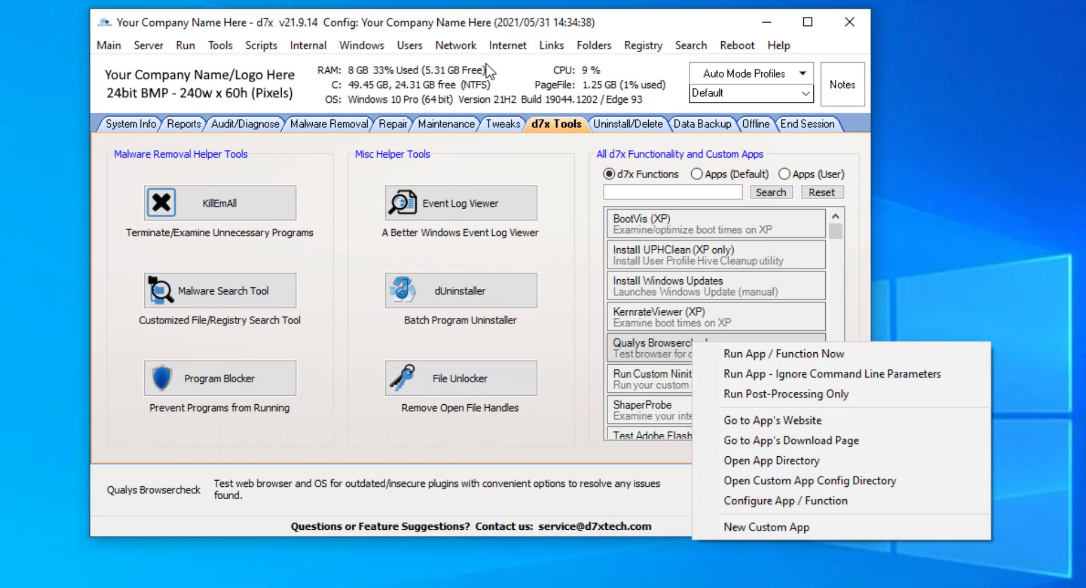
{"action": "left_click", "coordinate": [841, 528]}
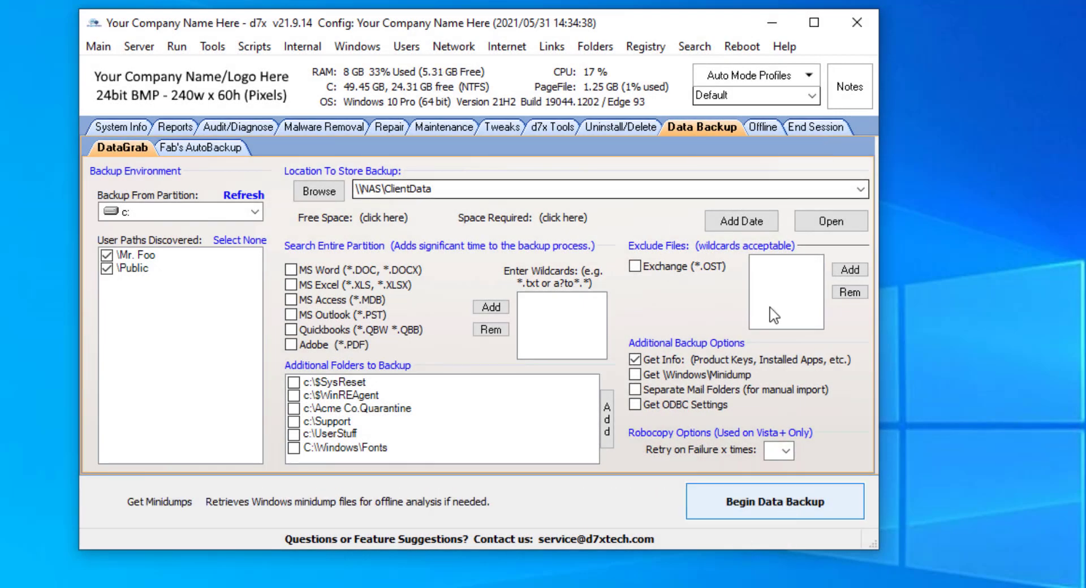
View the Offline and End Session pages and the main actions they offer
{"action": "left_click", "coordinate": [780, 127]}
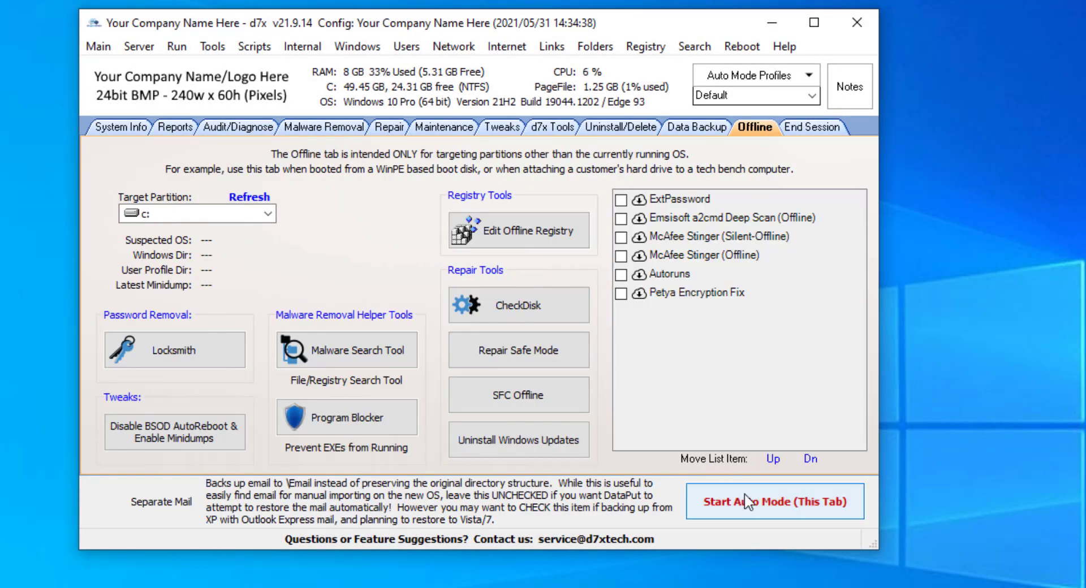
{"action": "left_click", "coordinate": [801, 129]}
{"action": "left_click", "coordinate": [855, 504]}
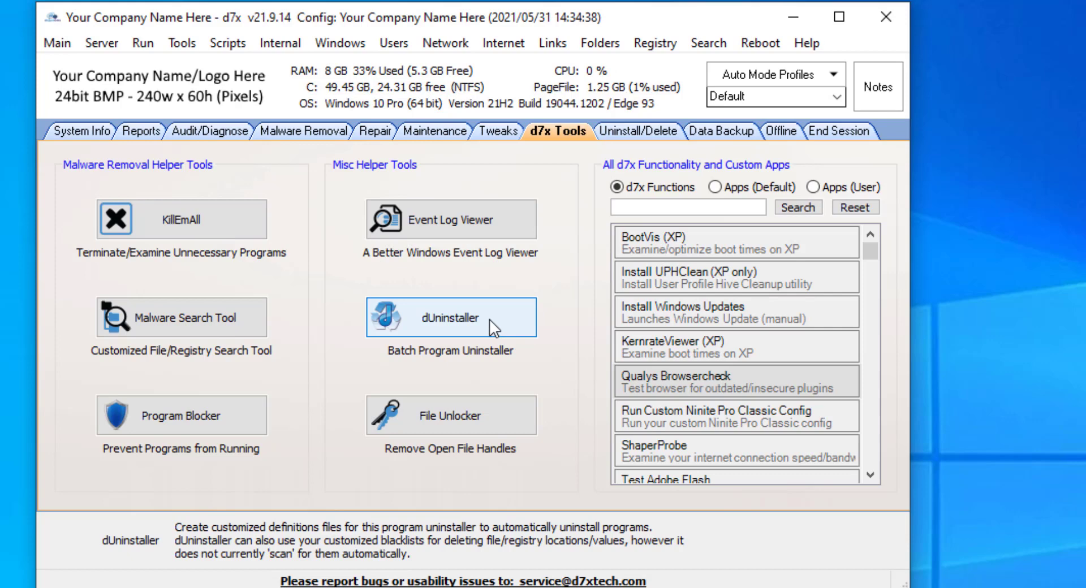
Open dUninstaller and view its Standard Programs, Microsoft Store Apps and File System/Registry Deletions sections
{"action": "left_click", "coordinate": [445, 317]}
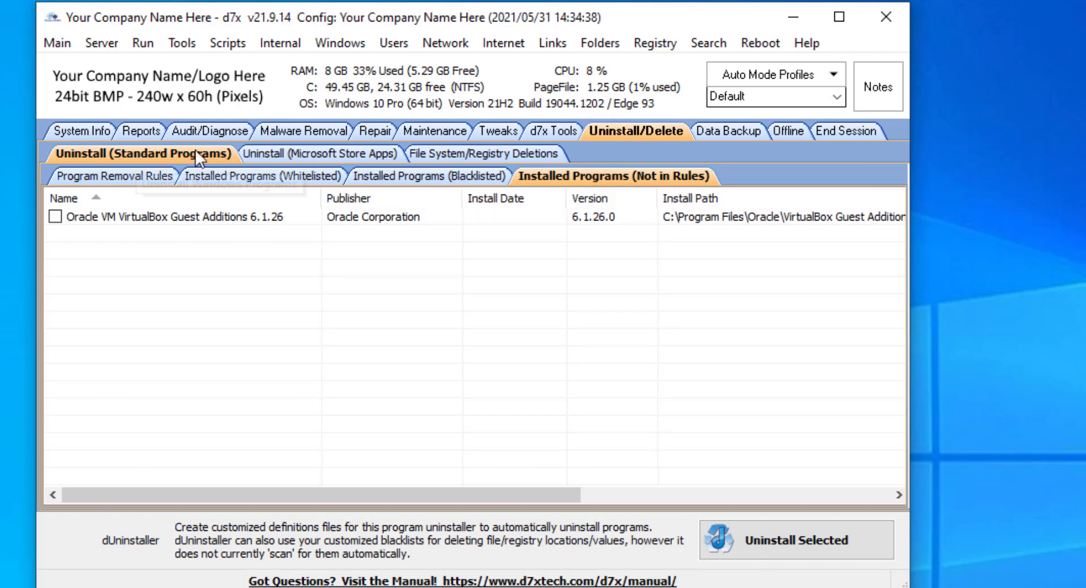
{"action": "left_click", "coordinate": [346, 158]}
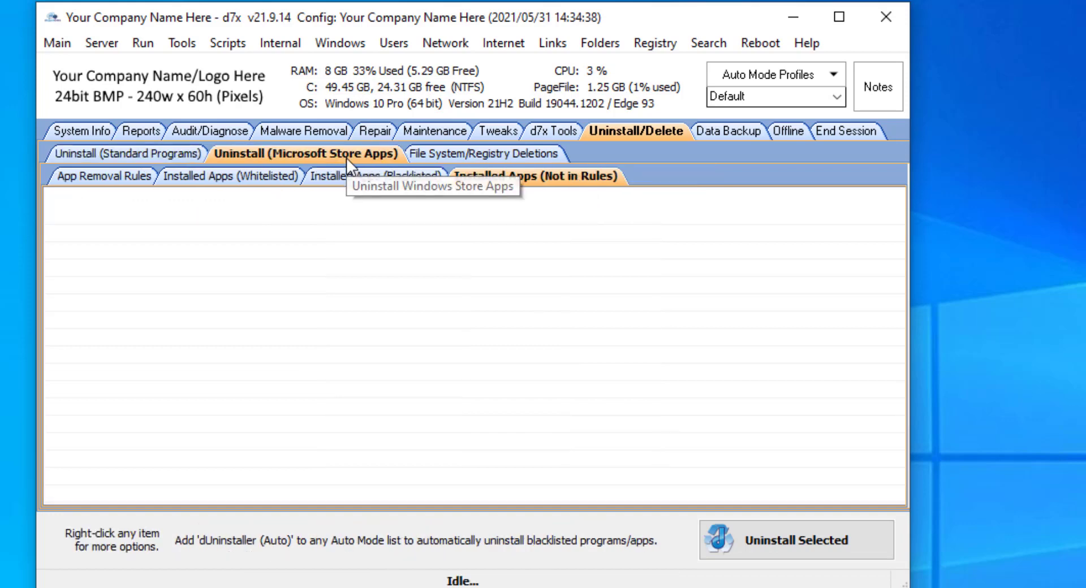
{"action": "left_click", "coordinate": [439, 152]}
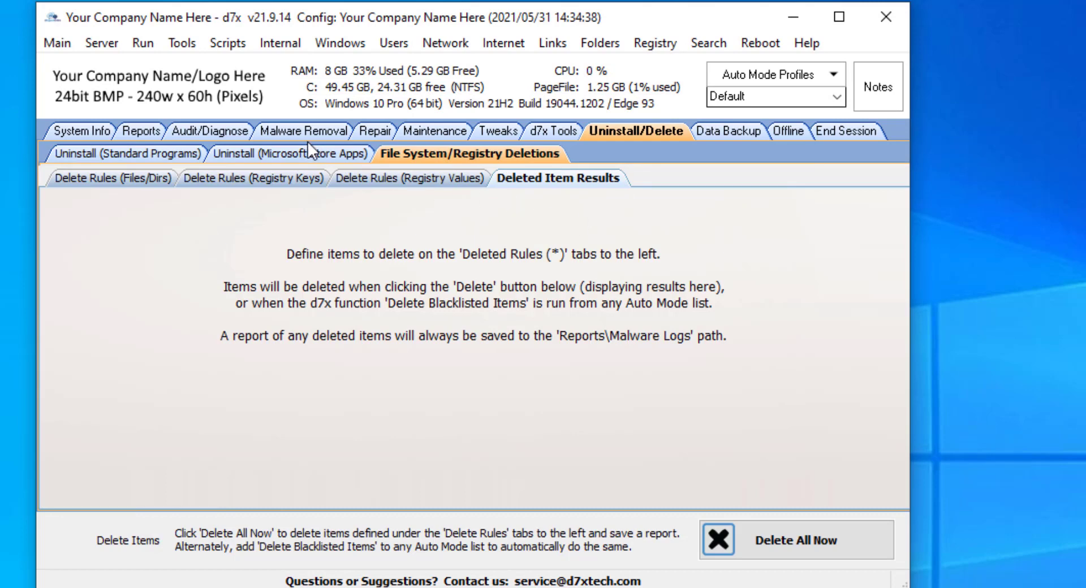
Review the blacklisted and whitelisted Microsoft Store apps, and bring up the actions for a whitelisted app
{"action": "left_click", "coordinate": [294, 148]}
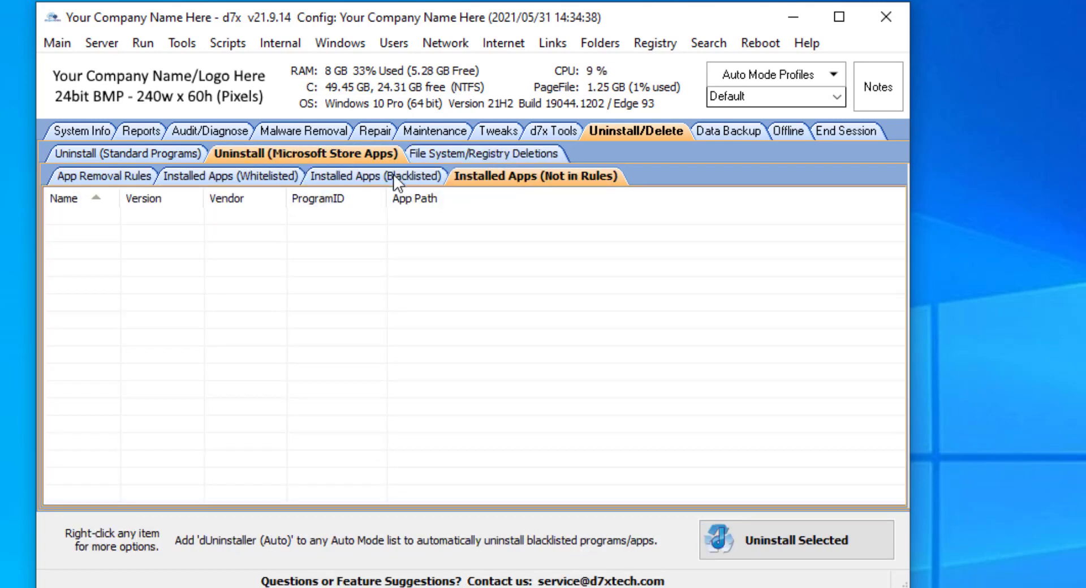
{"action": "left_click", "coordinate": [393, 175]}
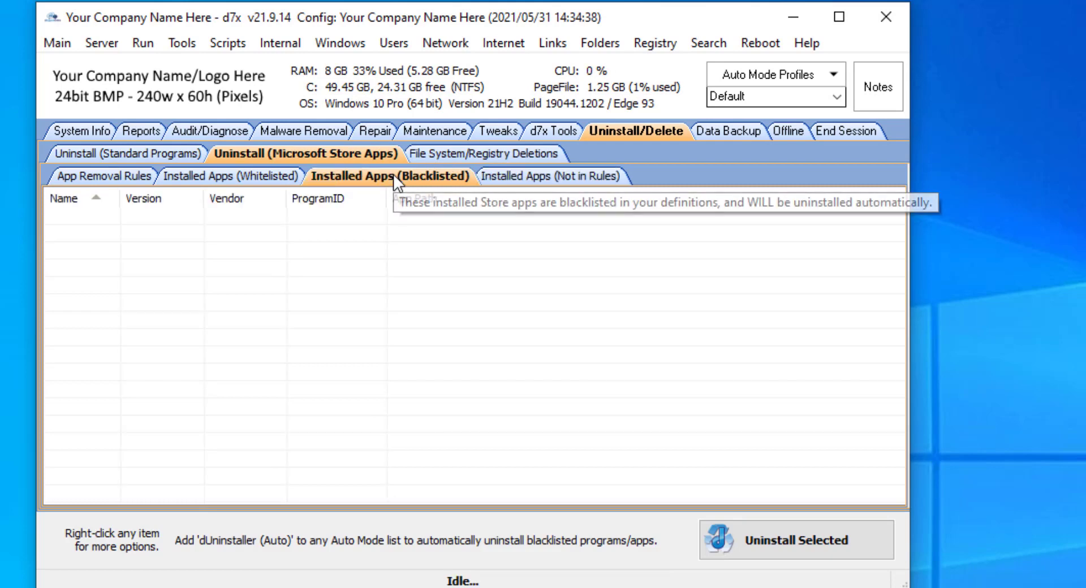
{"action": "left_click", "coordinate": [275, 176]}
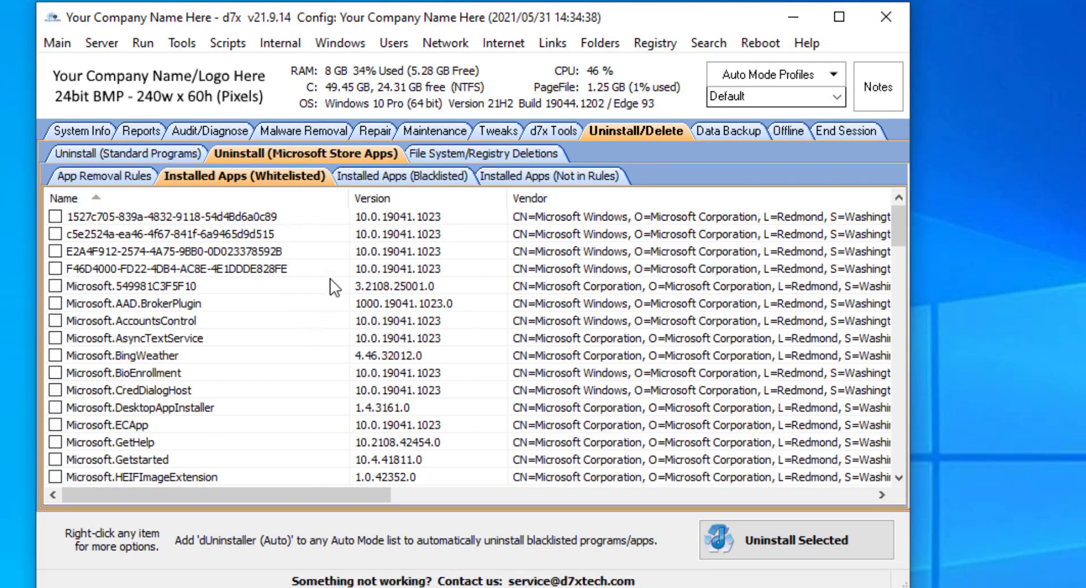
{"action": "right_click", "coordinate": [333, 286]}
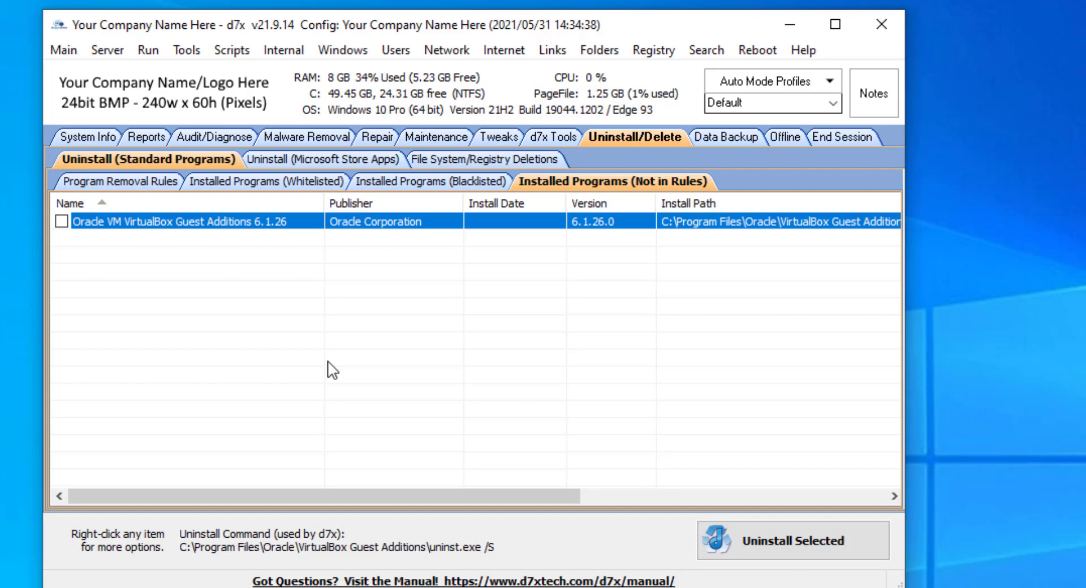
Open the location of Oracle VM VirtualBox Guest Additions in Explorer from the installed programs not in rules
{"action": "right_click", "coordinate": [120, 219]}
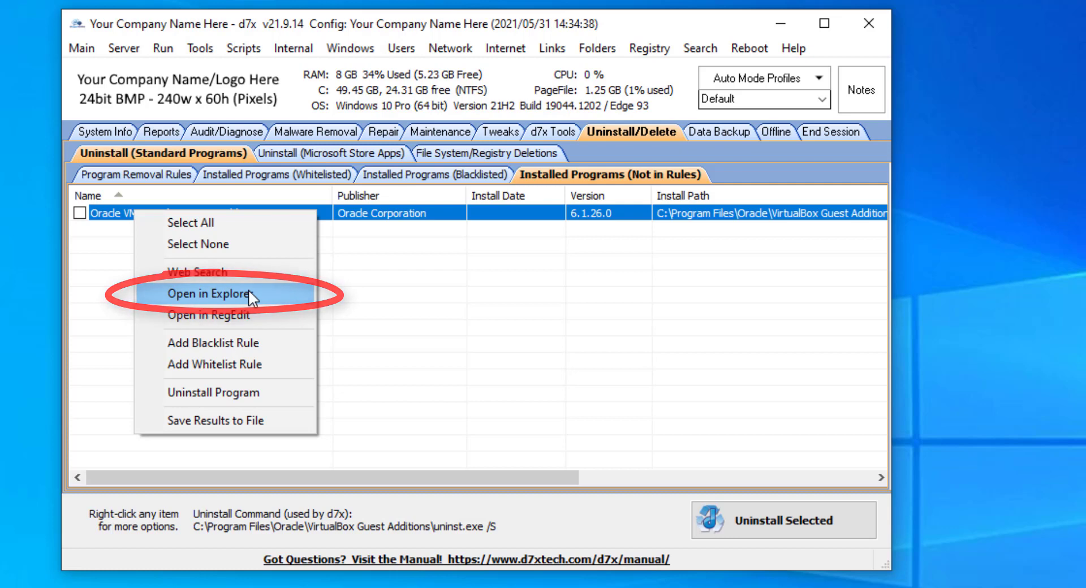
{"action": "left_click", "coordinate": [249, 291]}
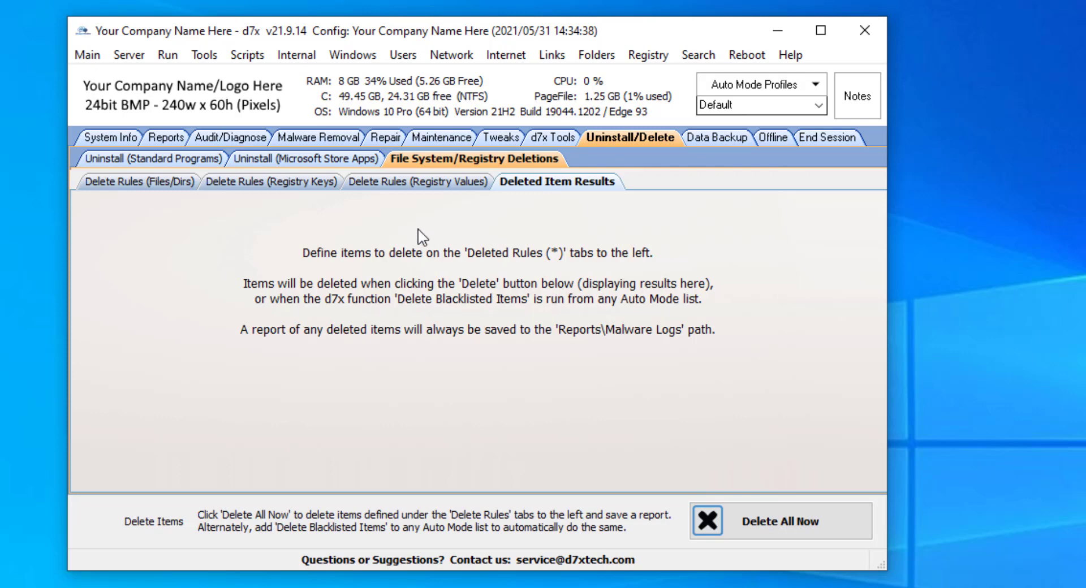
Read the delete rules for registry values, registry keys and files and directories, and return to Deleted Item Results
{"action": "left_click", "coordinate": [395, 186]}
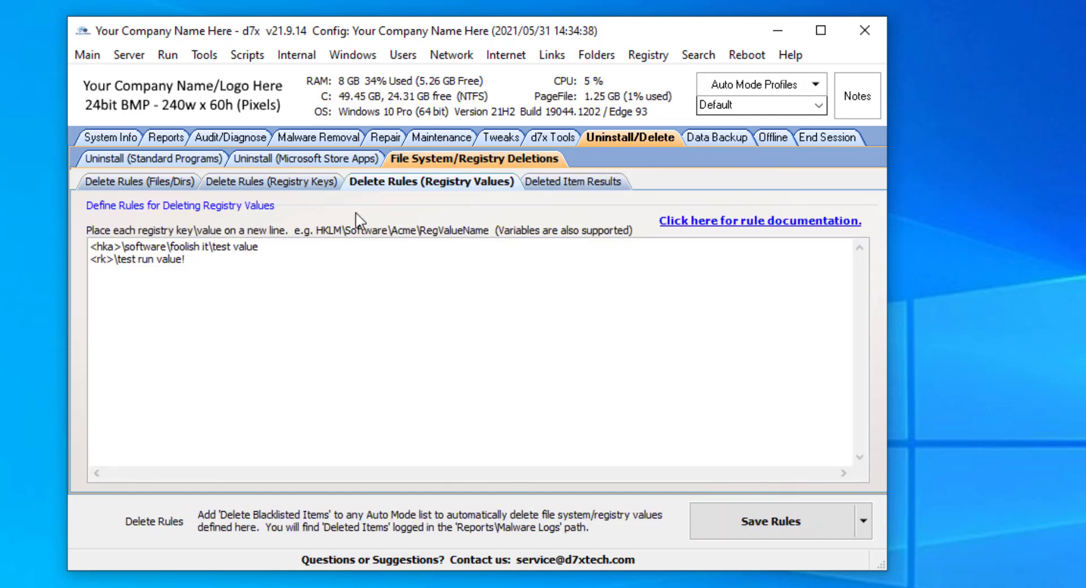
{"action": "left_click", "coordinate": [276, 188]}
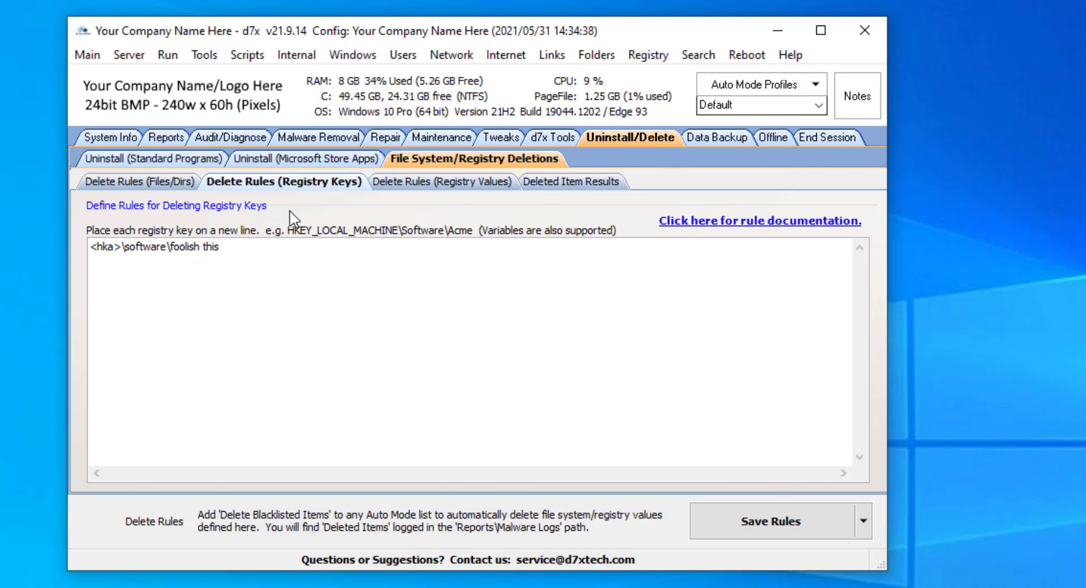
{"action": "left_click", "coordinate": [166, 183]}
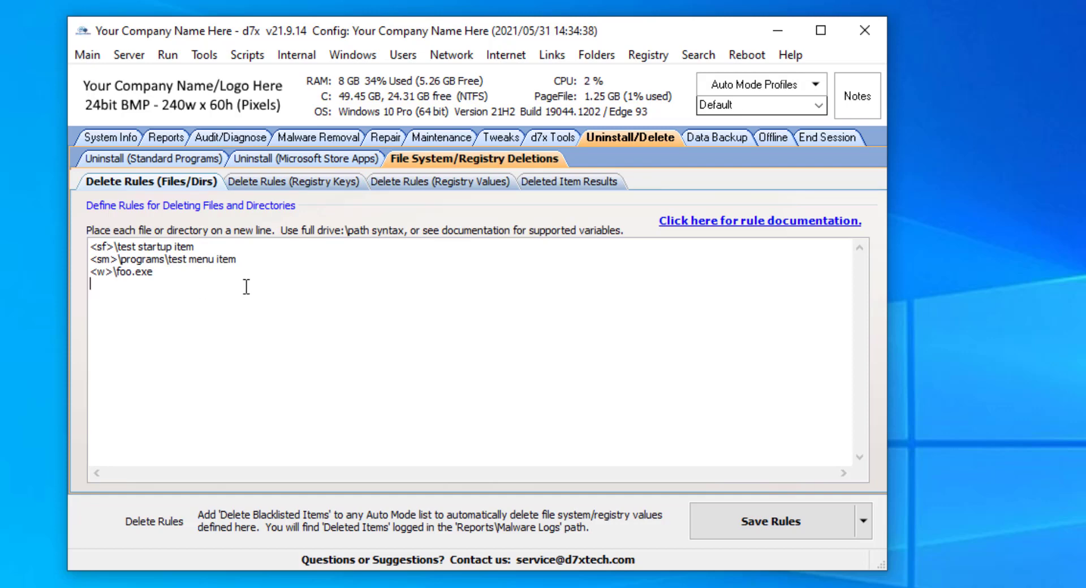
{"action": "left_click", "coordinate": [191, 288]}
{"action": "left_click", "coordinate": [538, 183]}
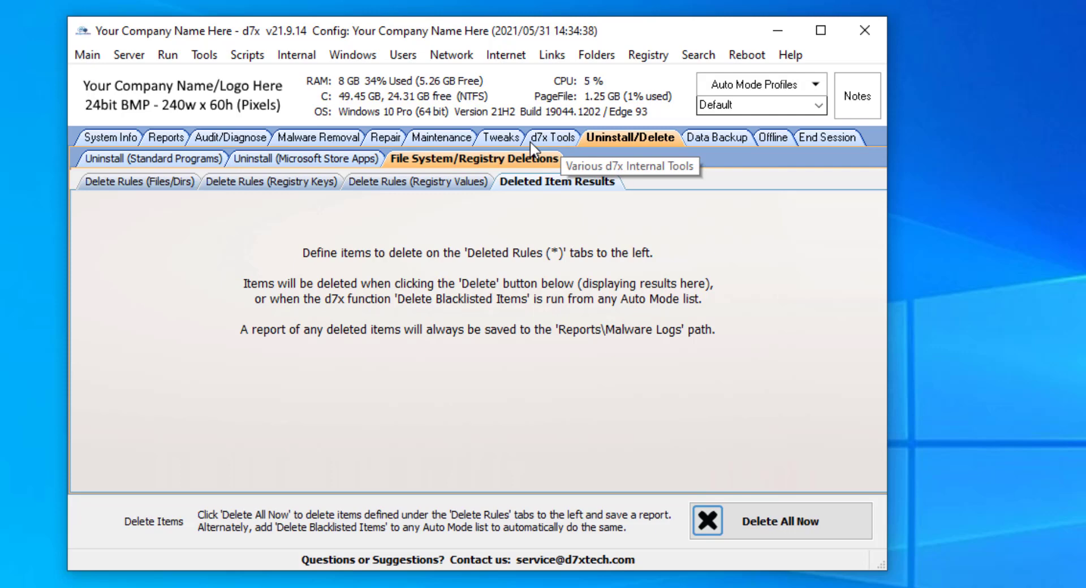
Search the d7x functions for "delete" and view the description of Delete Blacklisted Items
{"action": "left_click", "coordinate": [545, 138]}
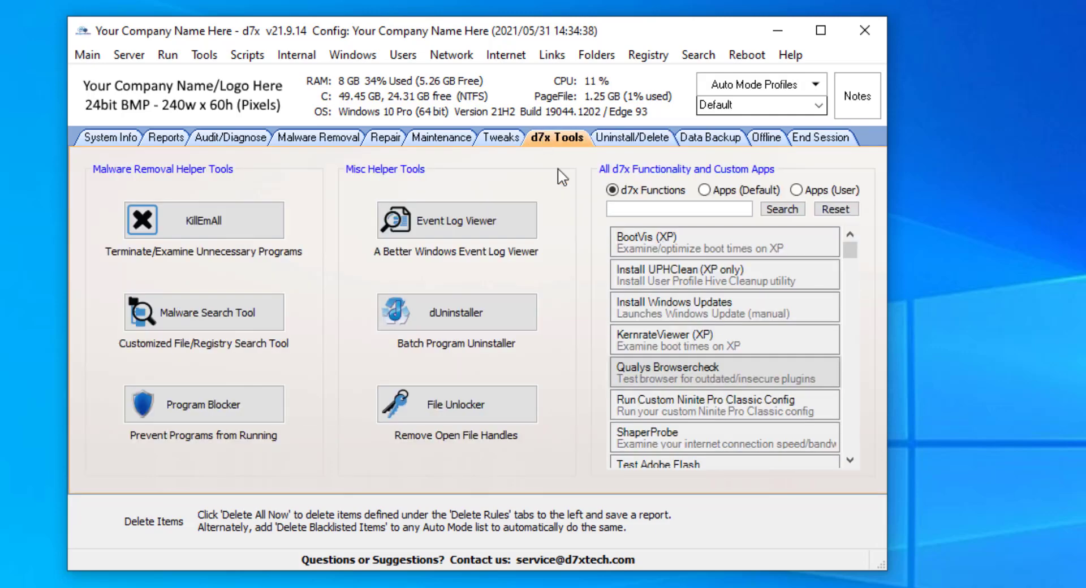
{"action": "left_click", "coordinate": [664, 207]}
{"action": "type", "text": "delete"}
{"action": "key", "text": "Return"}
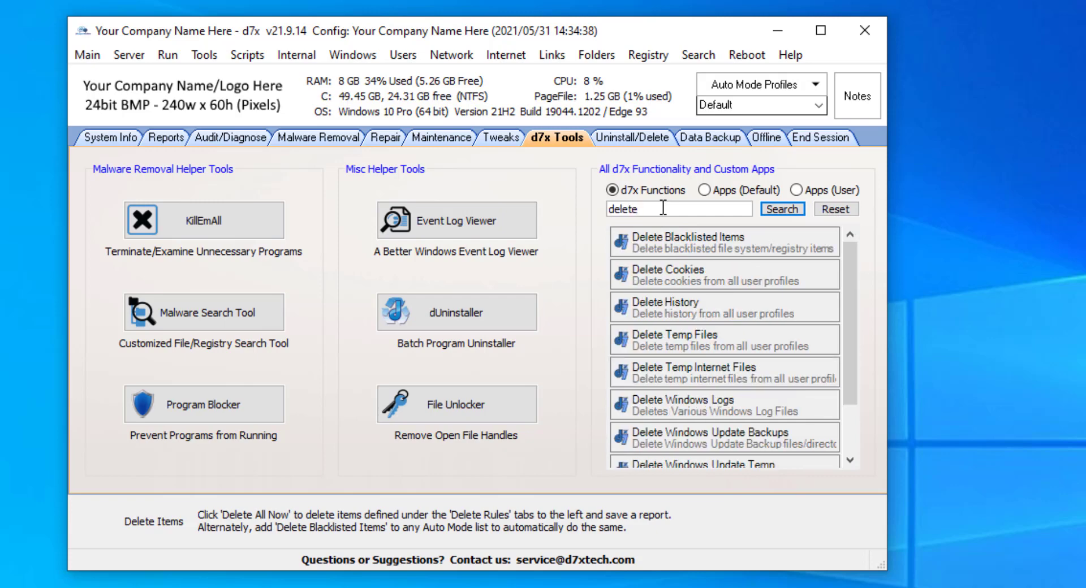
{"action": "left_click", "coordinate": [728, 246]}
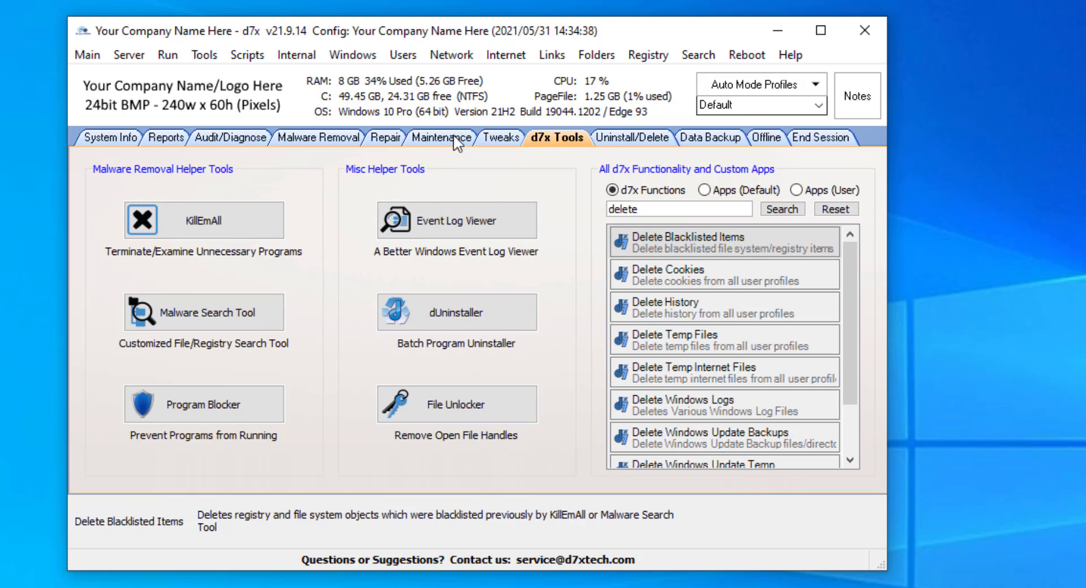
Look through the Malware Removal and Maintenance task lists and return to the function search results in d7x Tools
{"action": "left_click", "coordinate": [342, 141]}
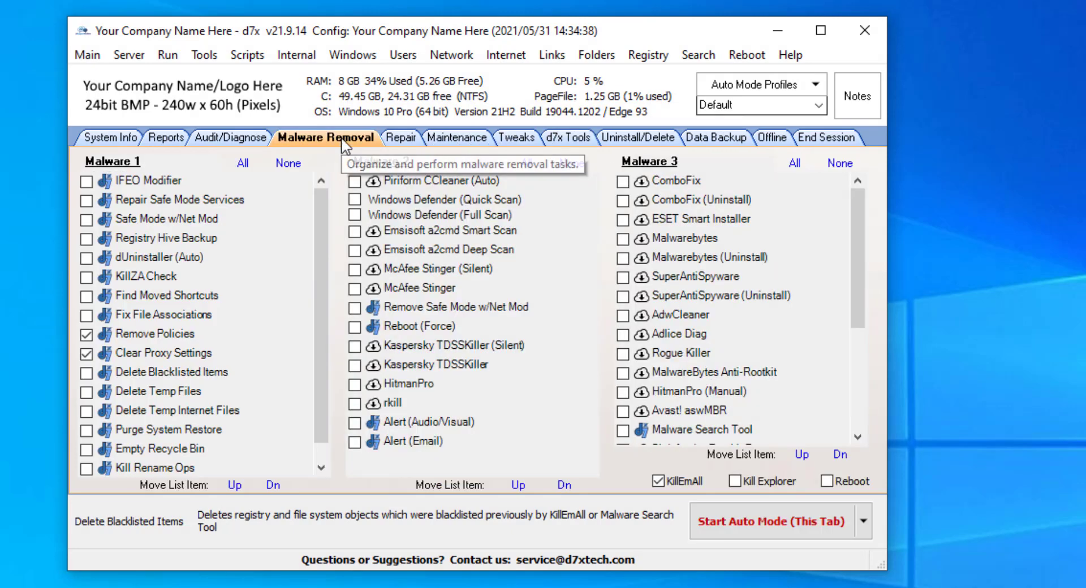
{"action": "left_click", "coordinate": [460, 141]}
{"action": "left_click", "coordinate": [585, 139]}
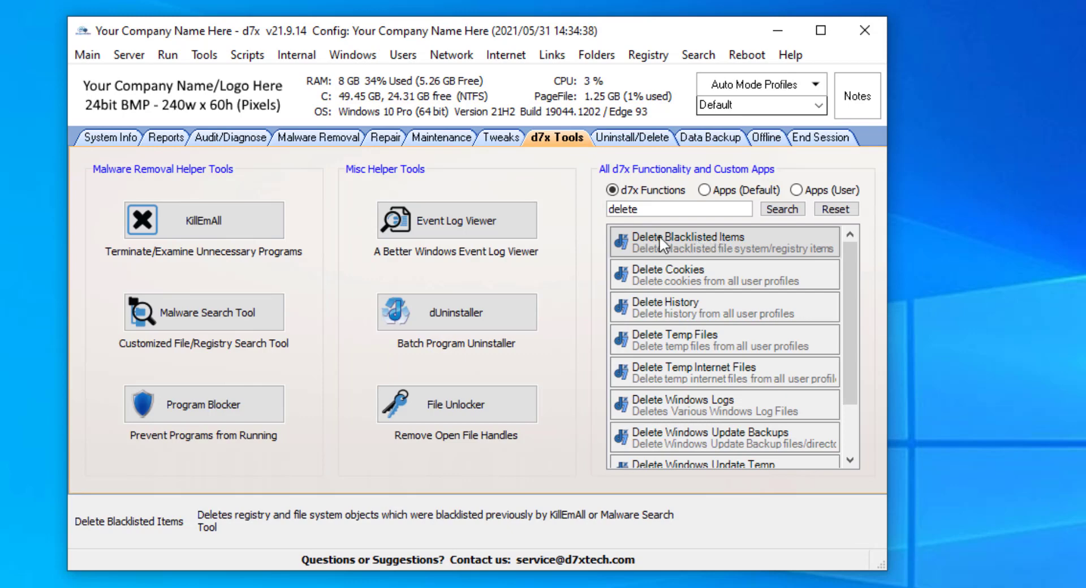
View the Uninstall/Delete rules for files and directories, registry keys and registry values in turn
{"action": "left_click", "coordinate": [622, 139]}
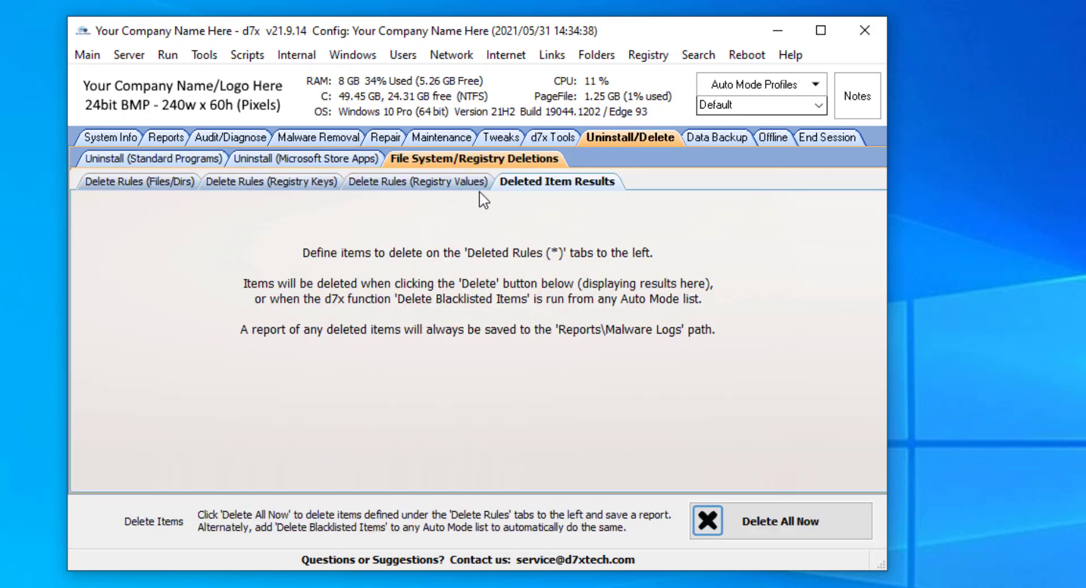
{"action": "left_click", "coordinate": [149, 180]}
{"action": "left_click", "coordinate": [246, 180]}
{"action": "left_click", "coordinate": [374, 181]}
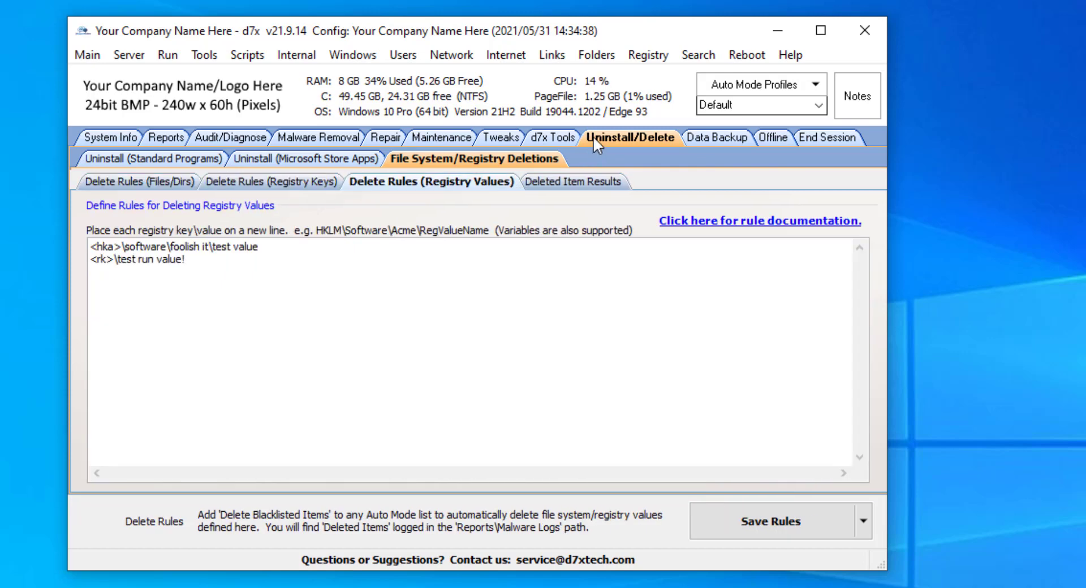
Revisit the Delete Blacklisted Items function in d7x Tools, and reread the delete rules for registry keys and for files and directories
{"action": "left_click", "coordinate": [563, 135]}
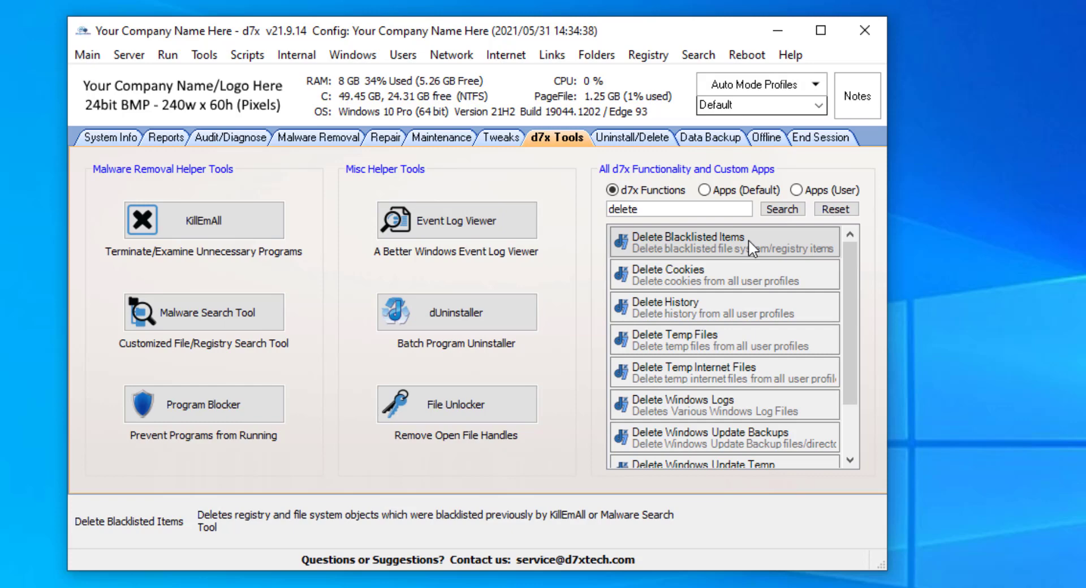
{"action": "left_click", "coordinate": [627, 138]}
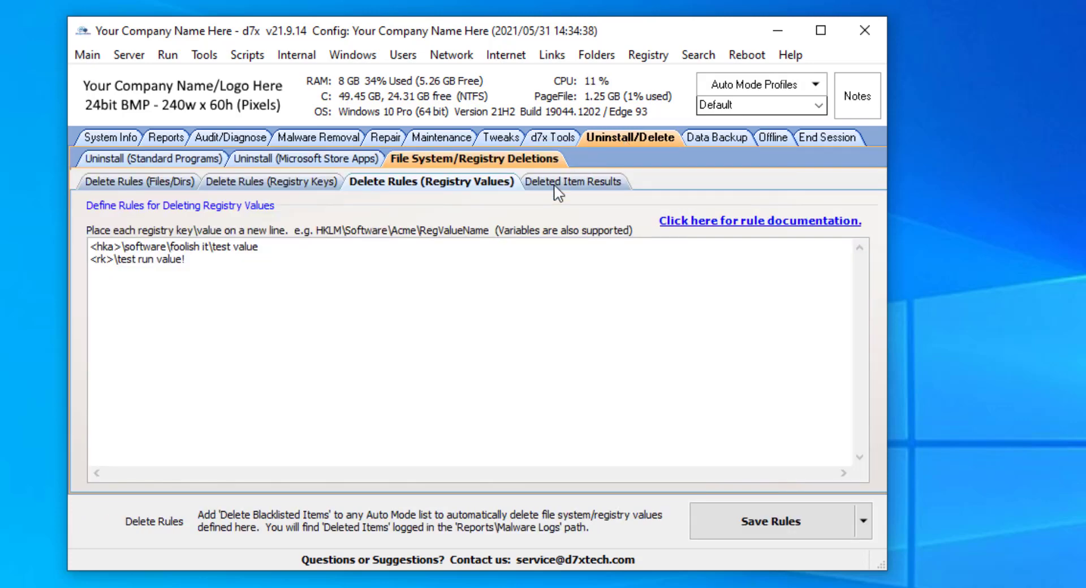
{"action": "left_click", "coordinate": [272, 184]}
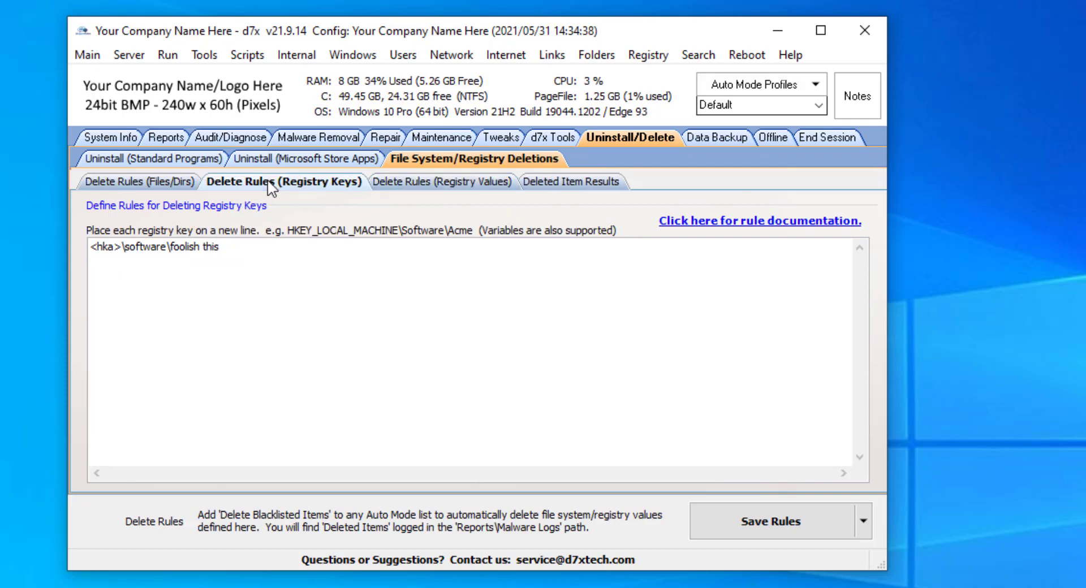
{"action": "left_click", "coordinate": [179, 180]}
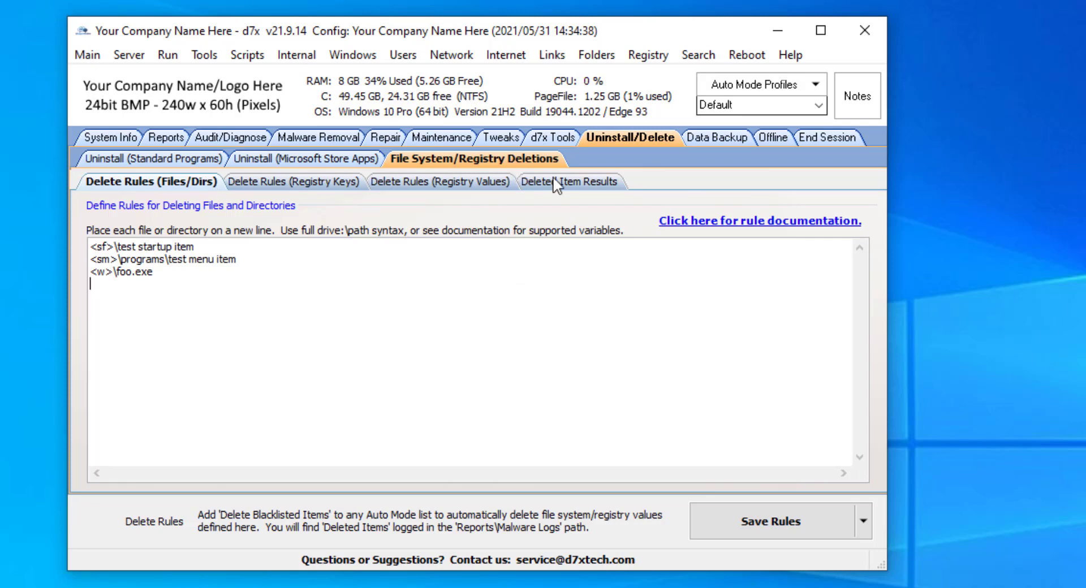
Start the Malware Search Tool without the TrustedInstaller account and run a Custom Windows Dir Scan with the existing search options
{"action": "left_click", "coordinate": [555, 137]}
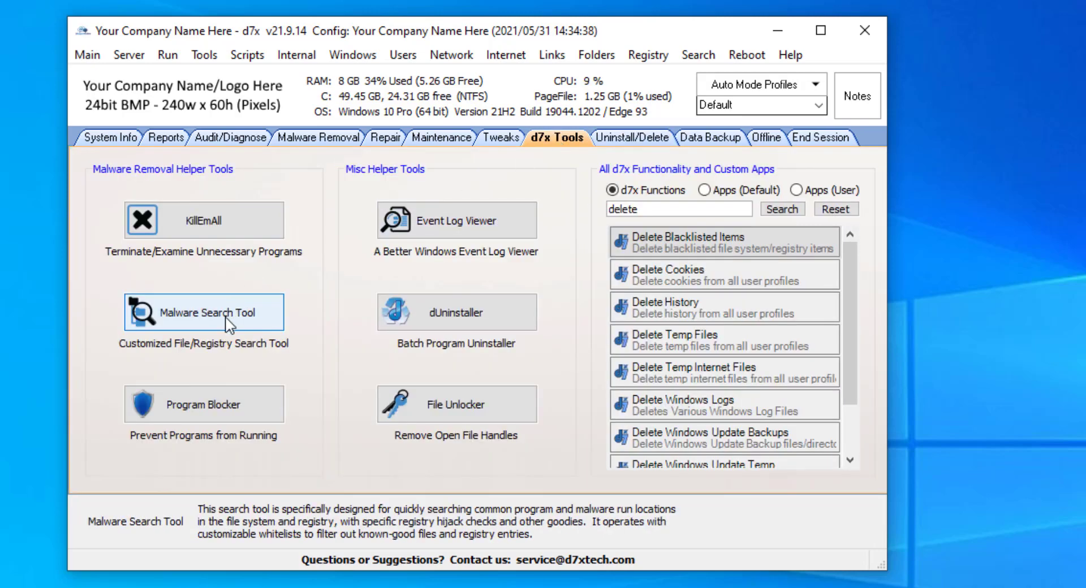
{"action": "left_click", "coordinate": [246, 311]}
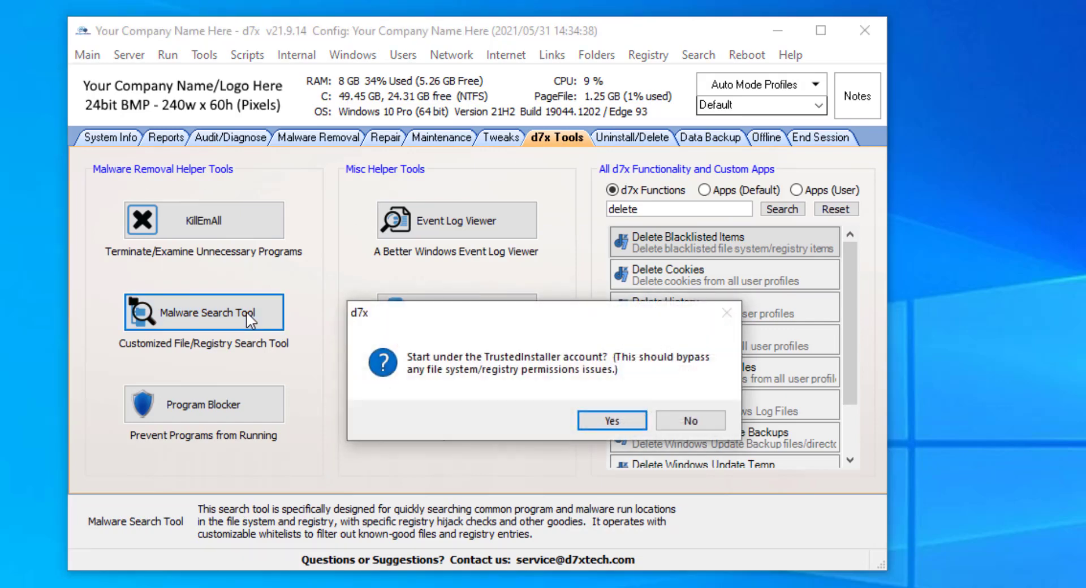
{"action": "left_click", "coordinate": [694, 423]}
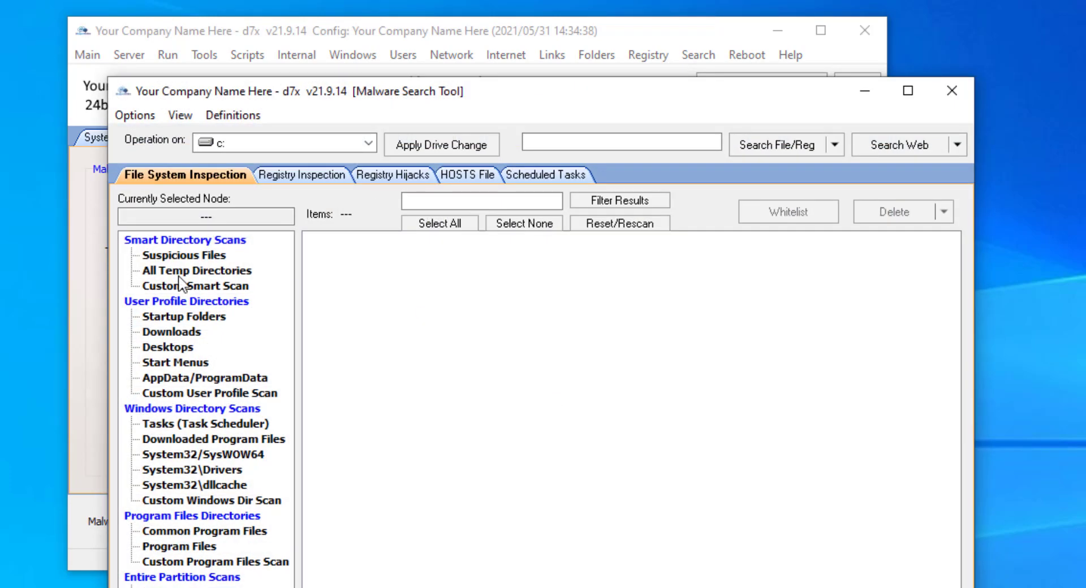
{"action": "left_click", "coordinate": [226, 500]}
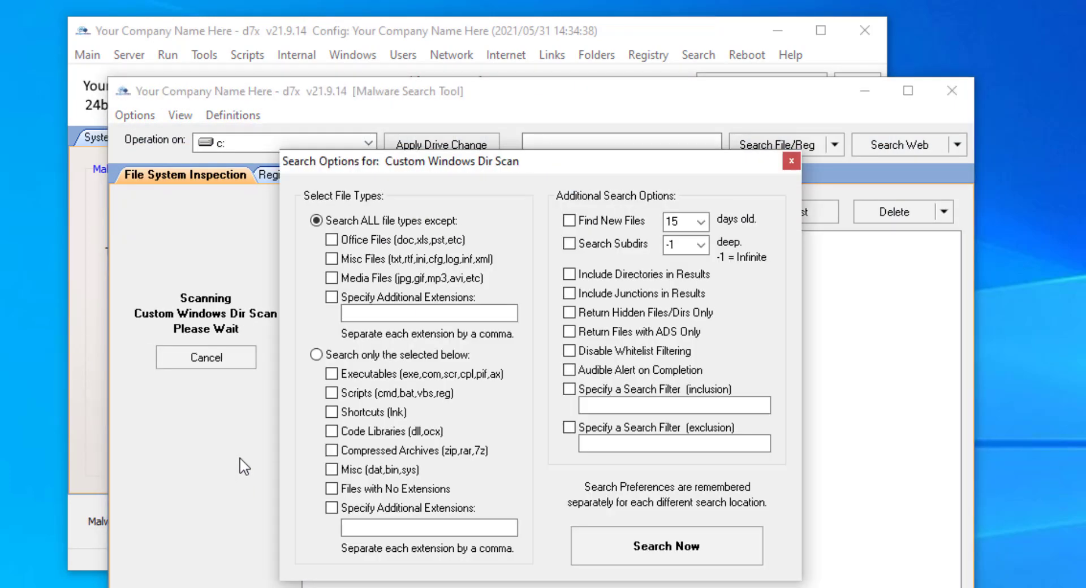
{"action": "left_click", "coordinate": [689, 545]}
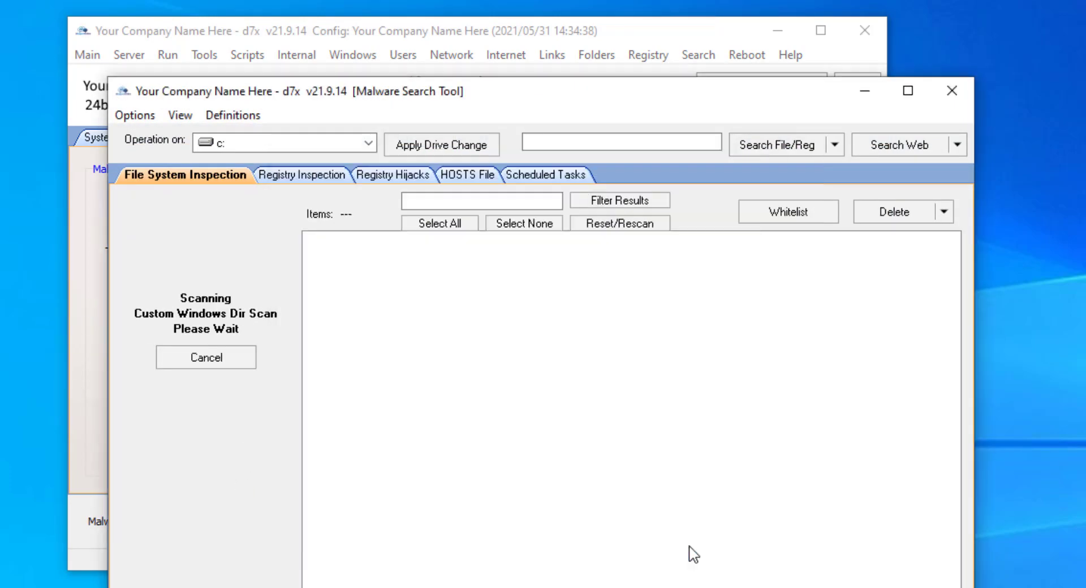
Check only foo.exe in the scan results, view the extra delete options, and blacklist and delete the file
{"action": "left_click", "coordinate": [393, 319]}
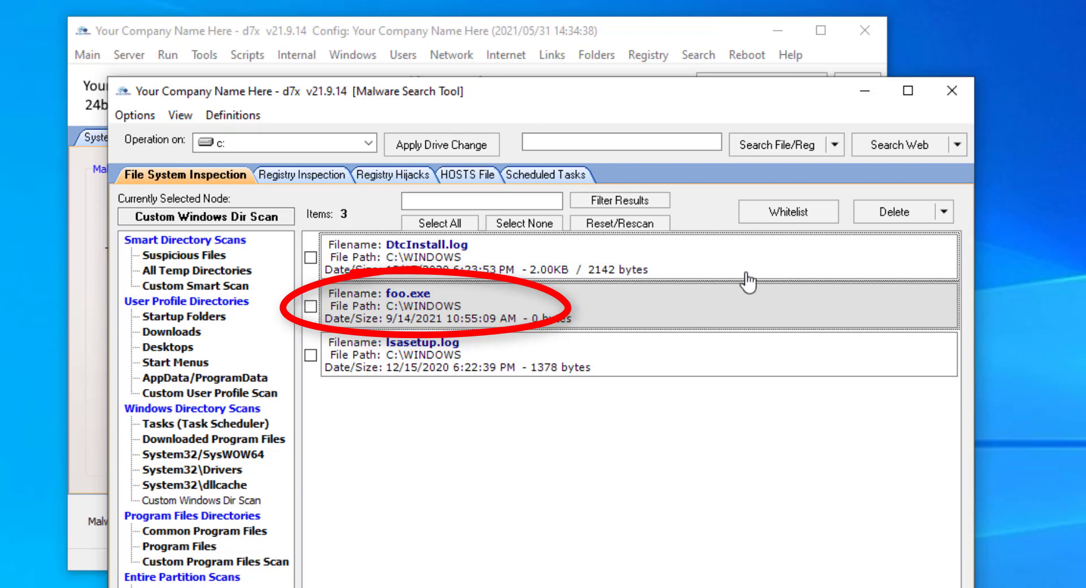
{"action": "left_click", "coordinate": [944, 212]}
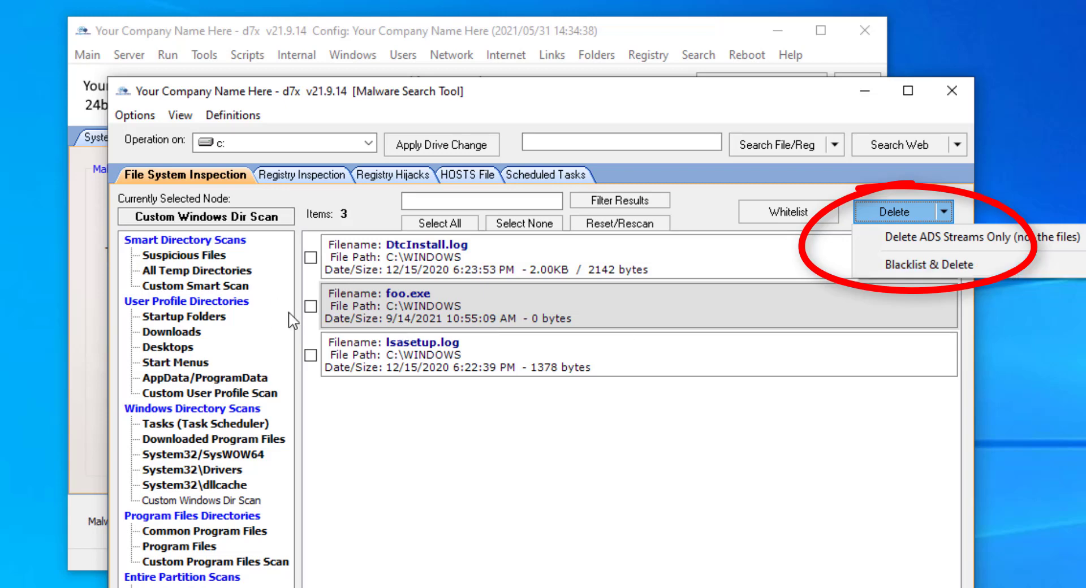
{"action": "left_click", "coordinate": [310, 307]}
{"action": "left_click", "coordinate": [311, 257]}
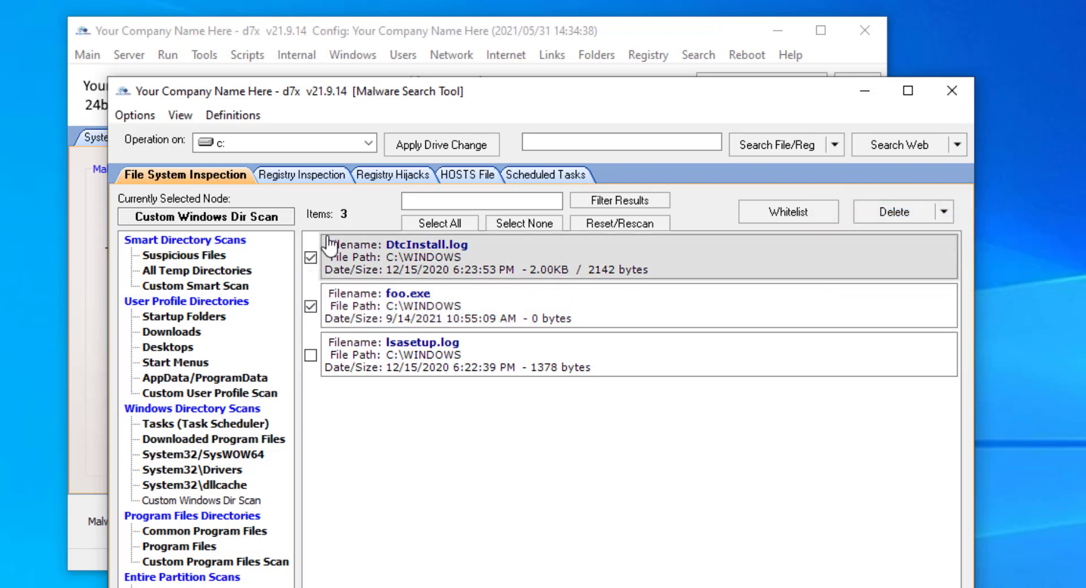
{"action": "left_click", "coordinate": [311, 258]}
{"action": "left_click", "coordinate": [455, 324]}
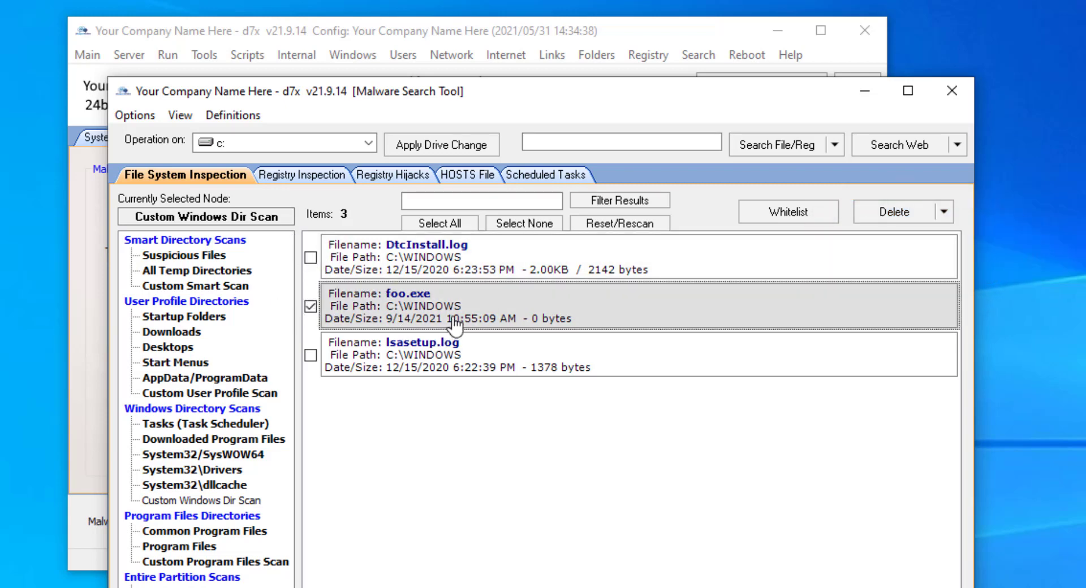
{"action": "right_click", "coordinate": [459, 305]}
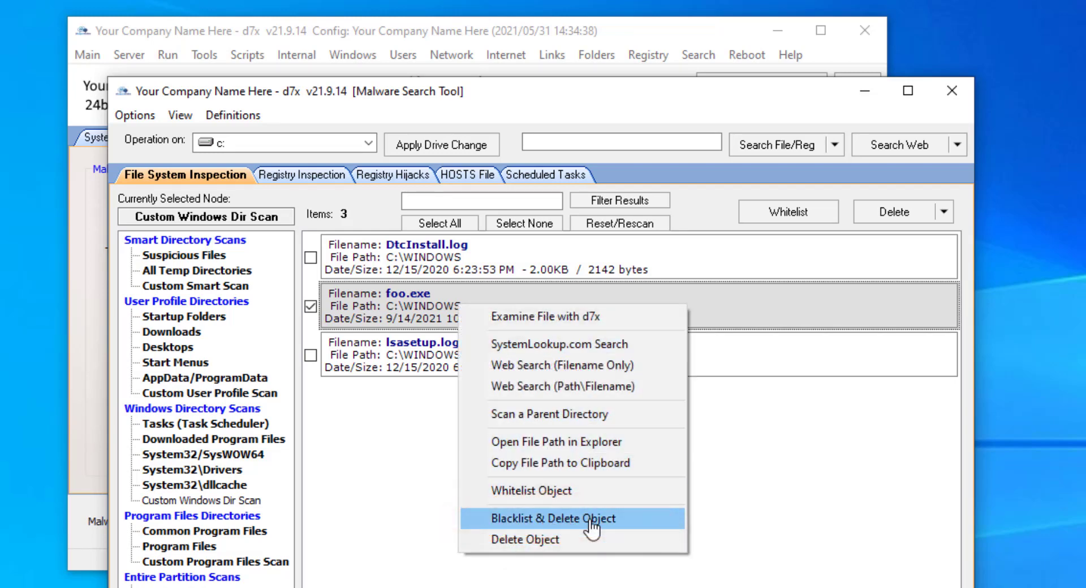
{"action": "left_click", "coordinate": [590, 520]}
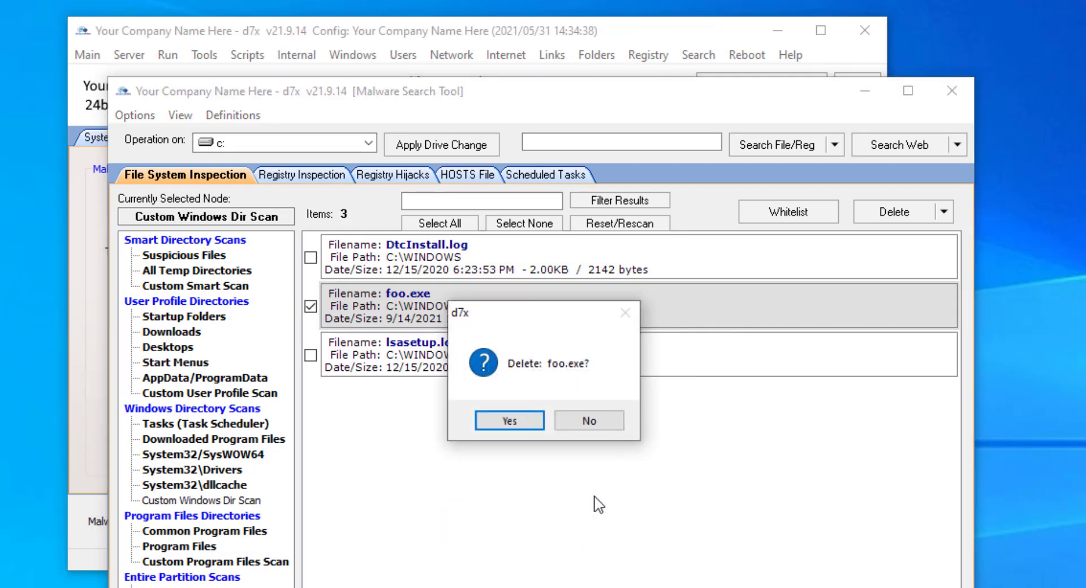
{"action": "left_click", "coordinate": [519, 422]}
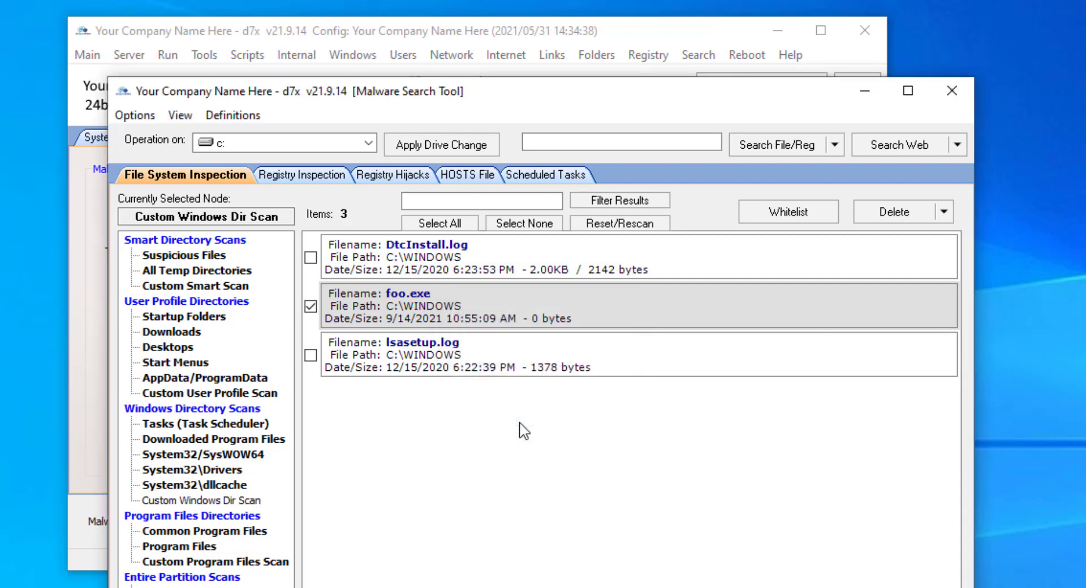
Rescan the Windows directory with the same search options and close the Malware Search Tool
{"action": "left_click", "coordinate": [641, 226]}
{"action": "left_click", "coordinate": [656, 552]}
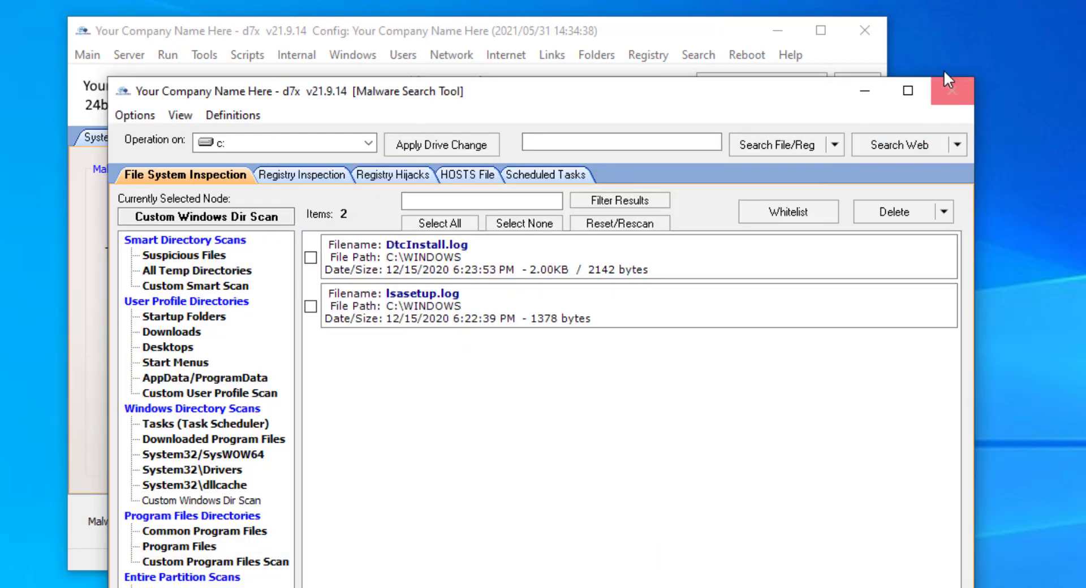
{"action": "left_click", "coordinate": [952, 91]}
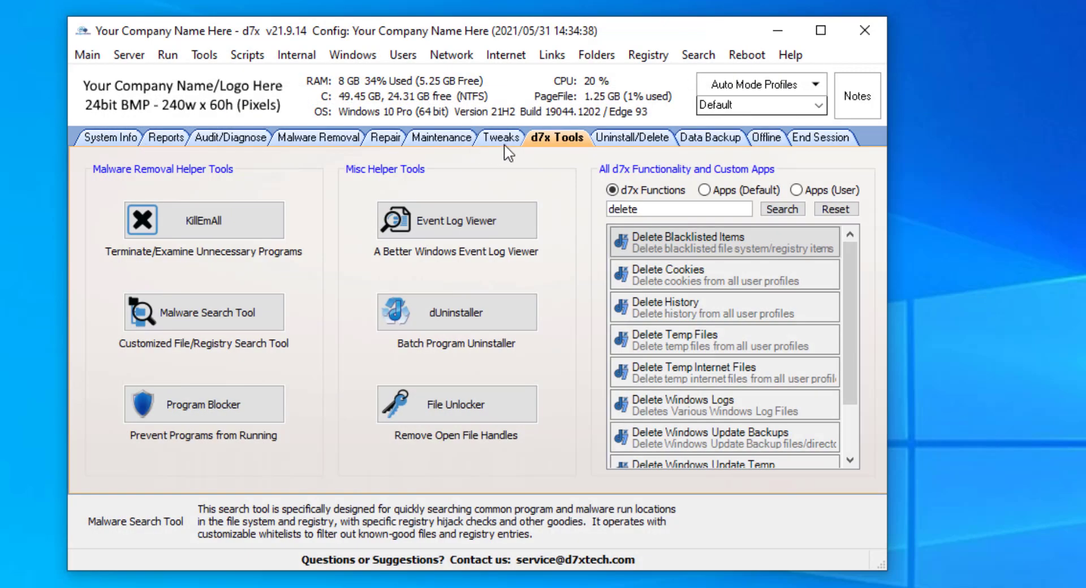
Inspect the file and directory delete rules under Uninstall/Delete, highlighting the <w>\foo.exe rule
{"action": "left_click", "coordinate": [618, 135]}
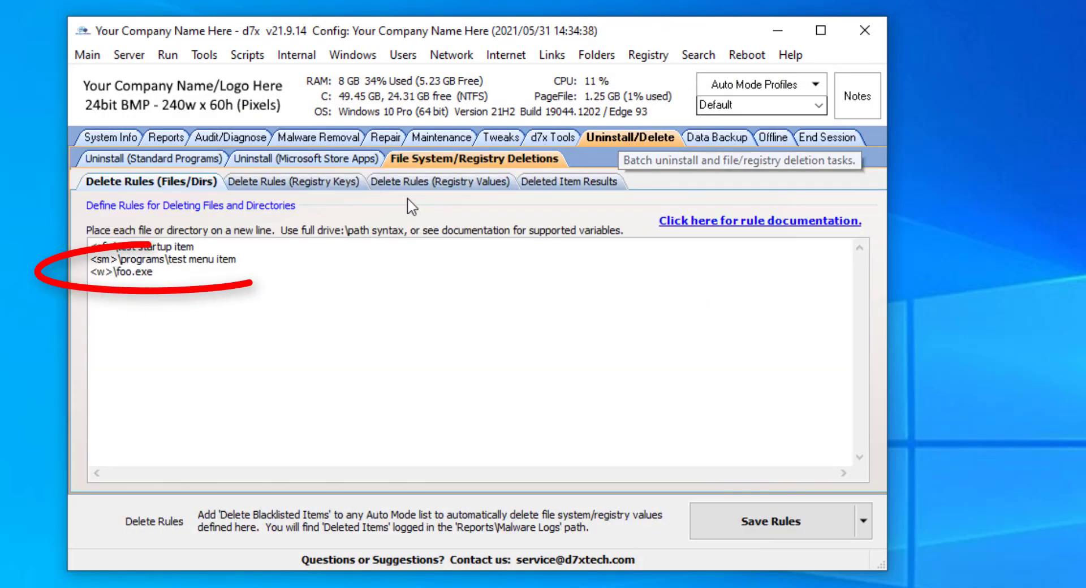
{"action": "left_click_drag", "start_coordinate": [157, 274], "coordinate": [61, 272]}
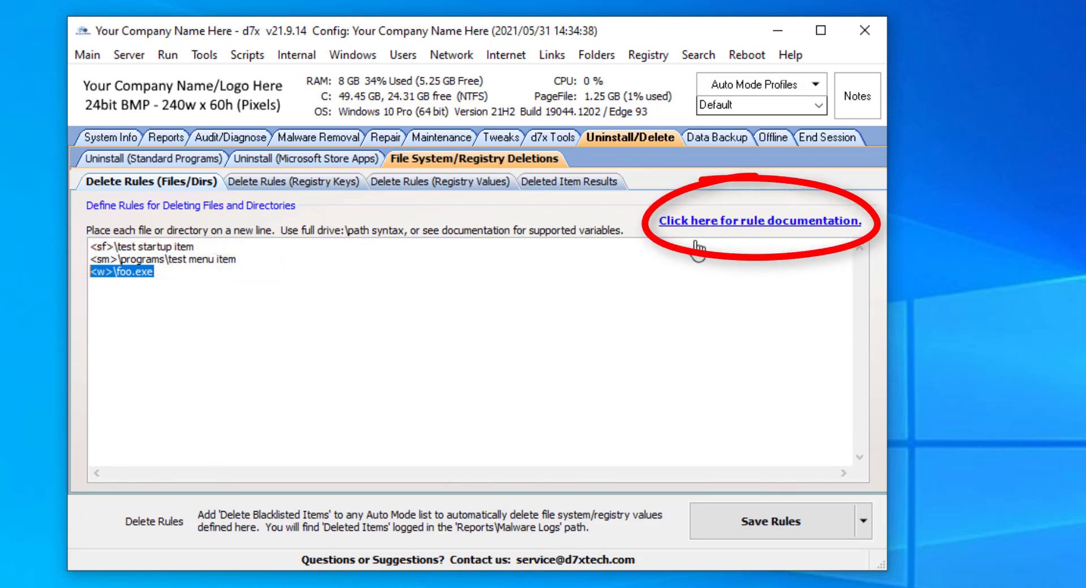
{"action": "left_click", "coordinate": [242, 272]}
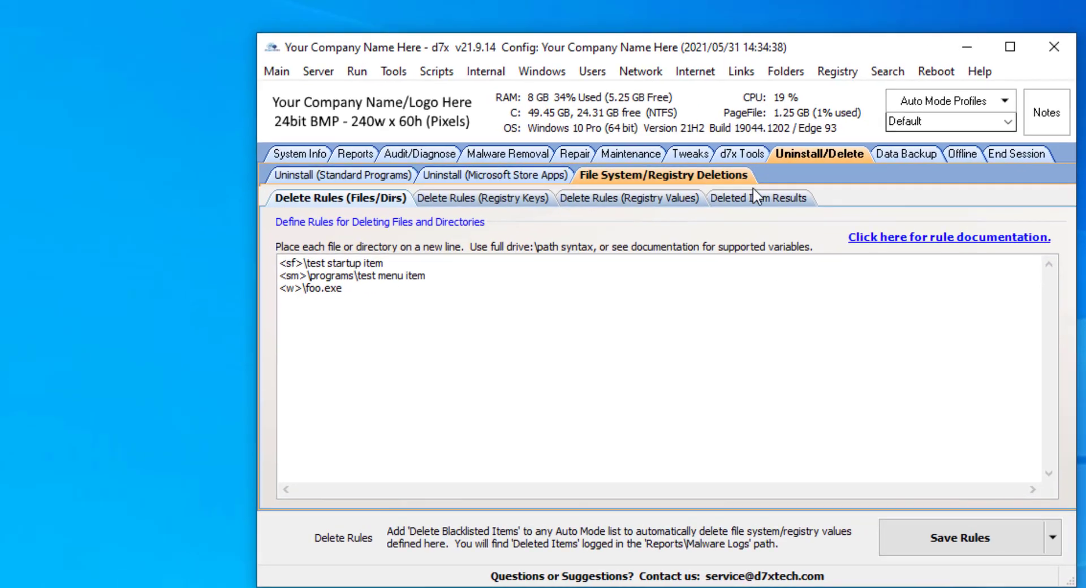
Show Deleted Item Results, and examine the desktop file foo.exe with d7x, allowing it to make changes to the device
{"action": "left_click", "coordinate": [756, 197]}
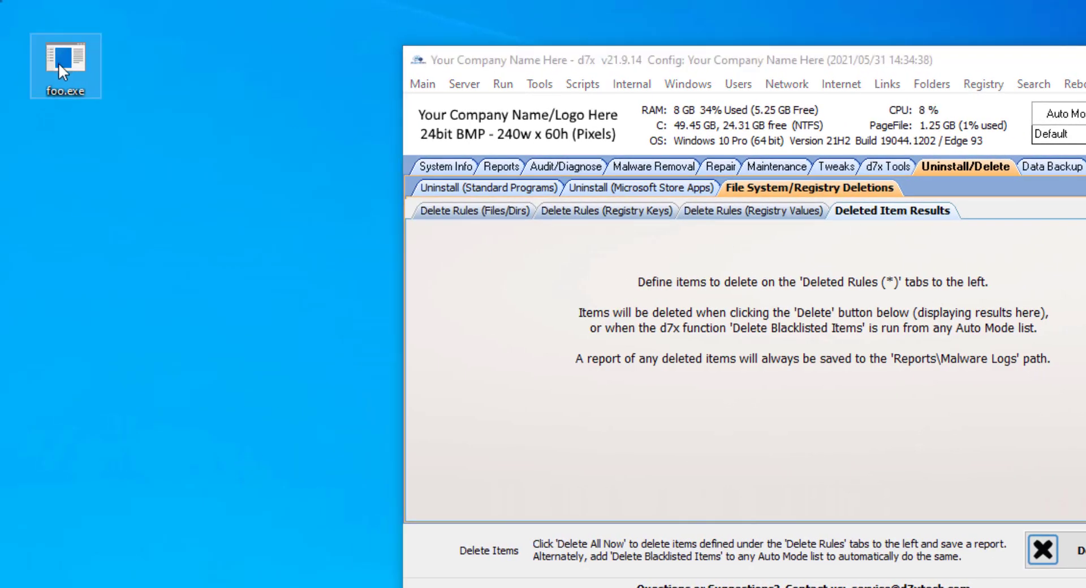
{"action": "right_click", "coordinate": [60, 60]}
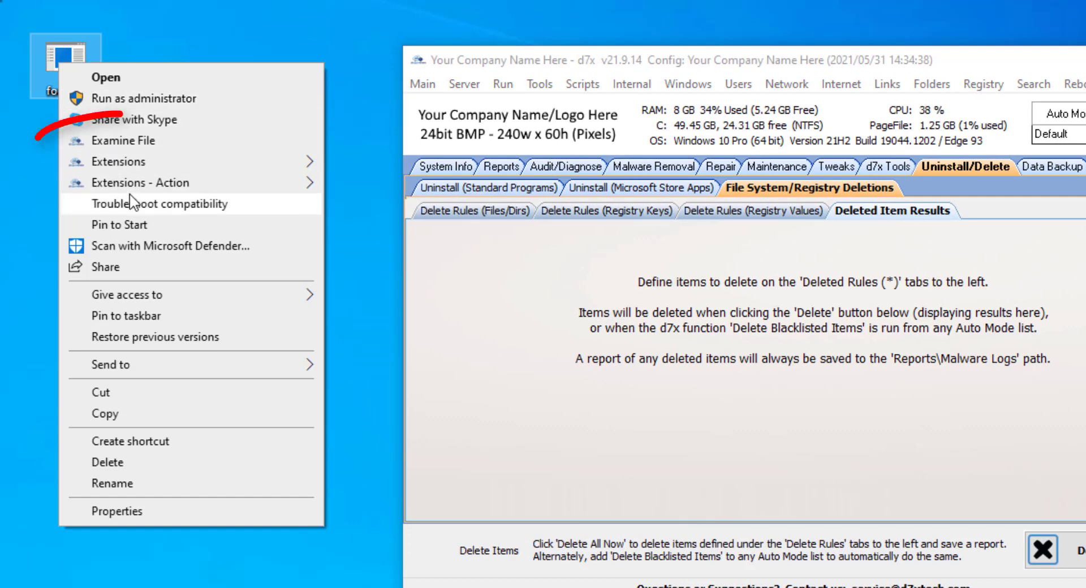
{"action": "left_click", "coordinate": [155, 143]}
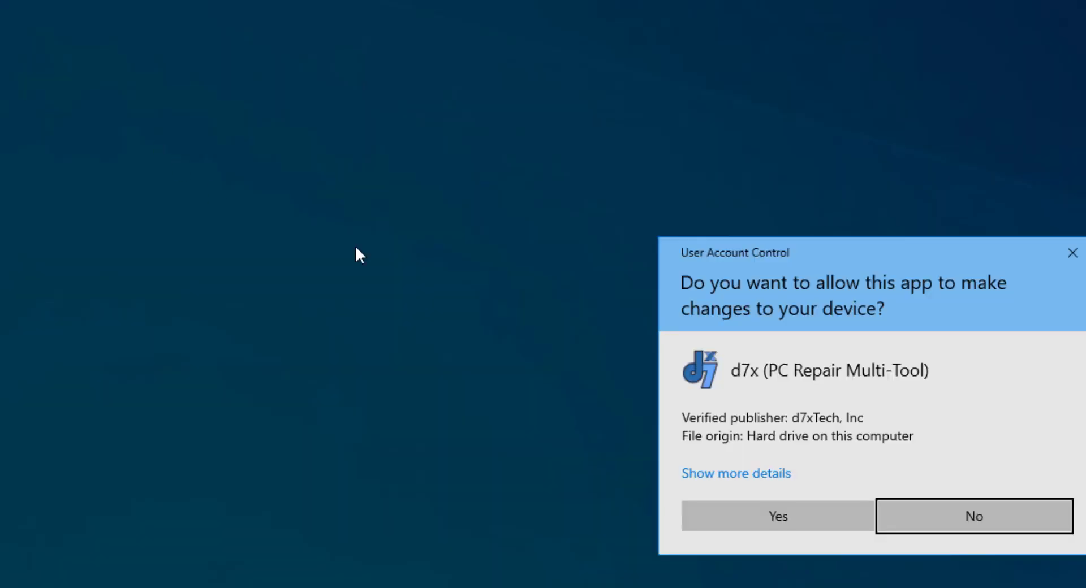
{"action": "left_click", "coordinate": [771, 518]}
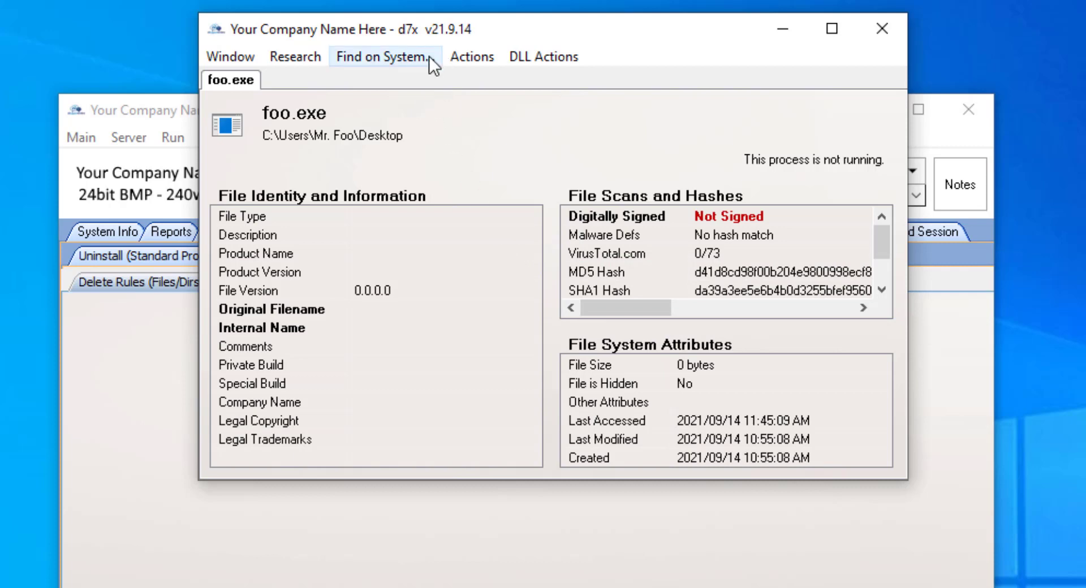
Start a blacklist-for-deletion rule for foo.exe and compare its full-path and normalized formats, leaving Use Normalized Format enabled
{"action": "left_click", "coordinate": [461, 56]}
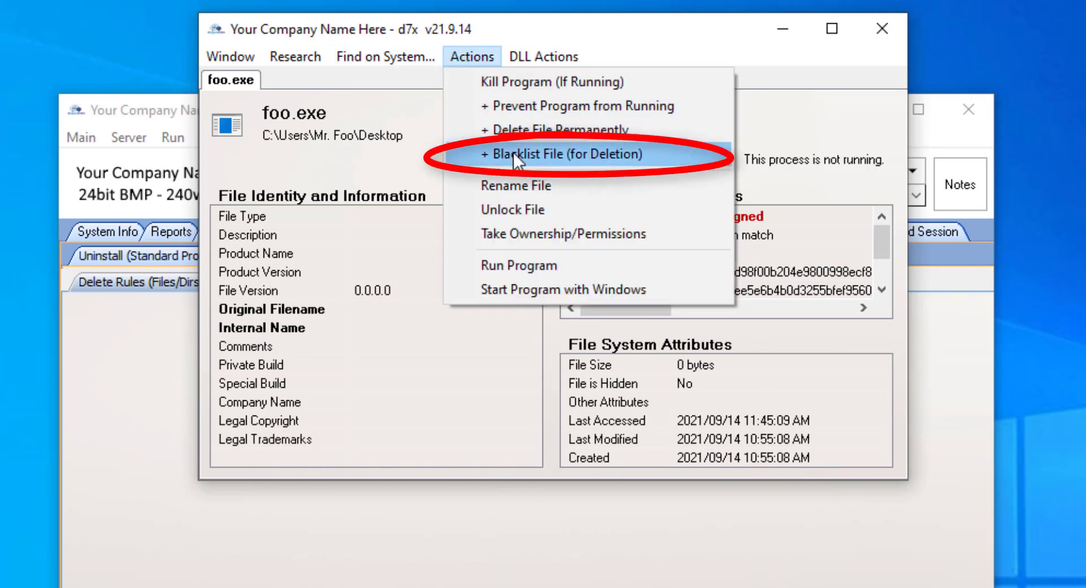
{"action": "left_click", "coordinate": [610, 154]}
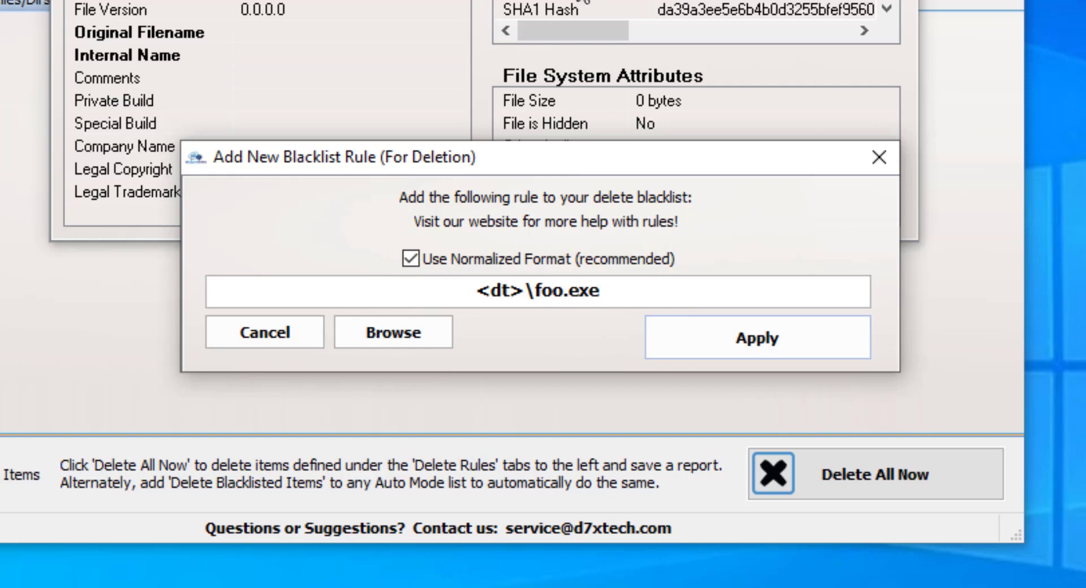
{"action": "left_click", "coordinate": [460, 261]}
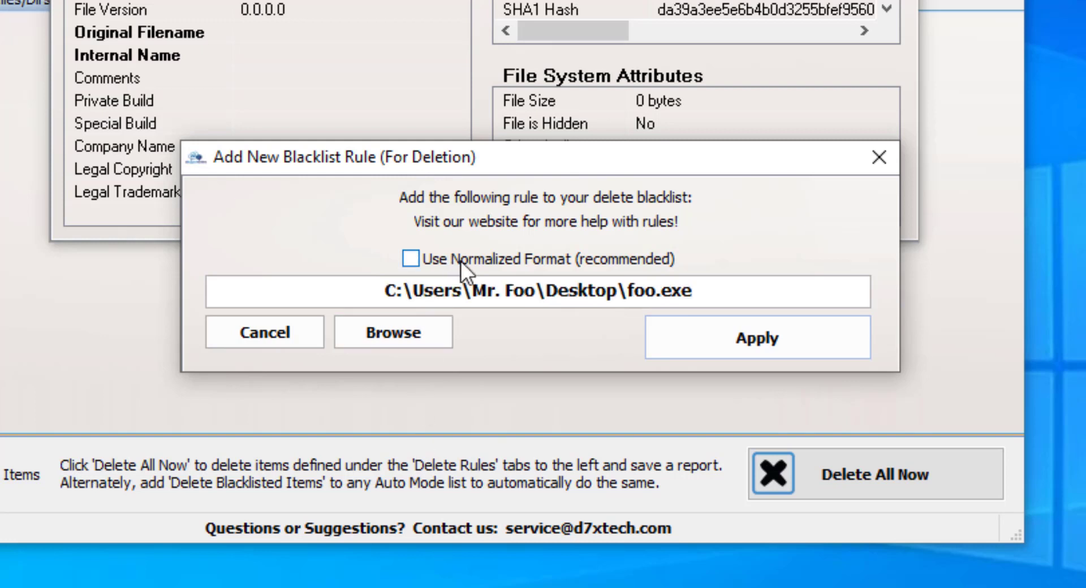
{"action": "left_click", "coordinate": [495, 257]}
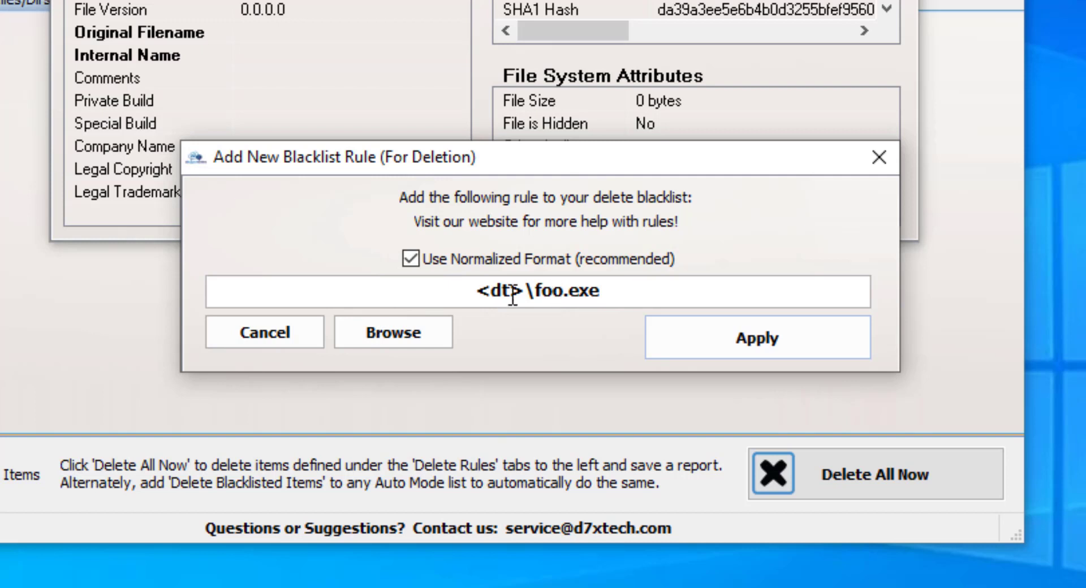
{"action": "left_click_drag", "start_coordinate": [491, 291], "coordinate": [522, 292]}
{"action": "left_click", "coordinate": [551, 294]}
{"action": "left_click", "coordinate": [478, 297]}
{"action": "left_click", "coordinate": [508, 253]}
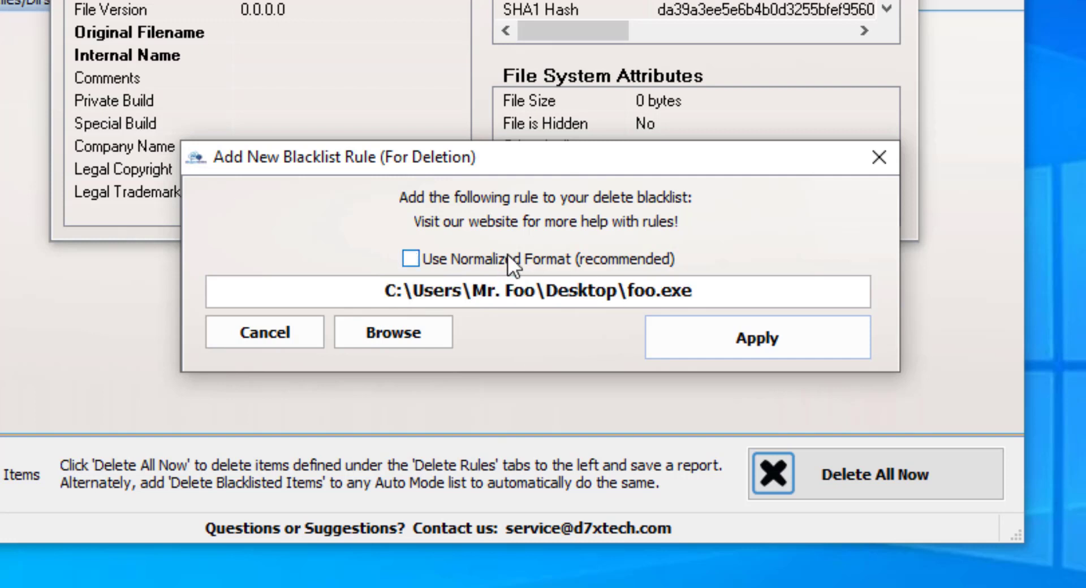
{"action": "left_click_drag", "start_coordinate": [385, 298], "coordinate": [557, 301]}
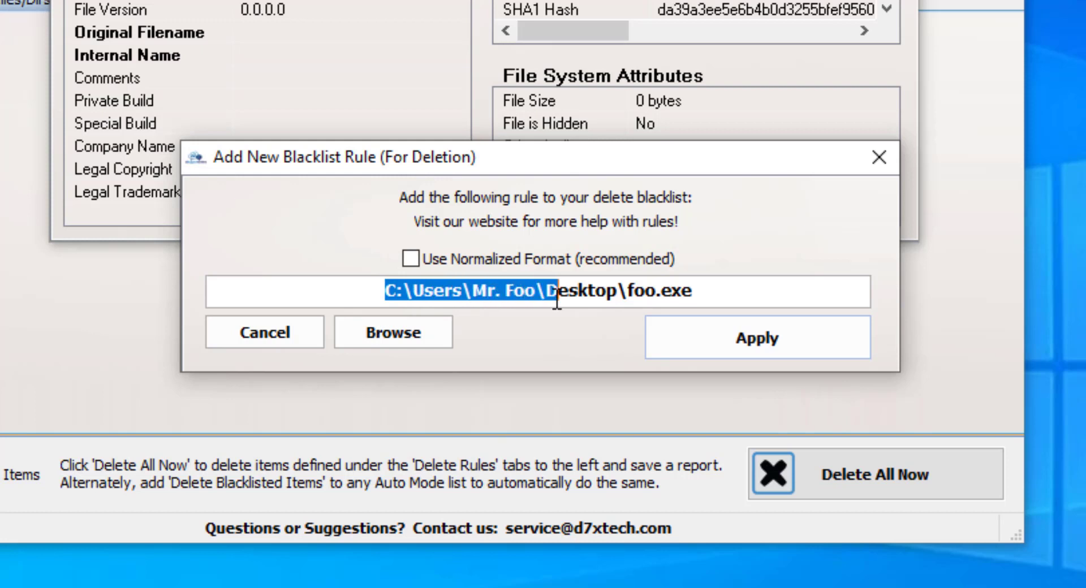
{"action": "left_click", "coordinate": [729, 290]}
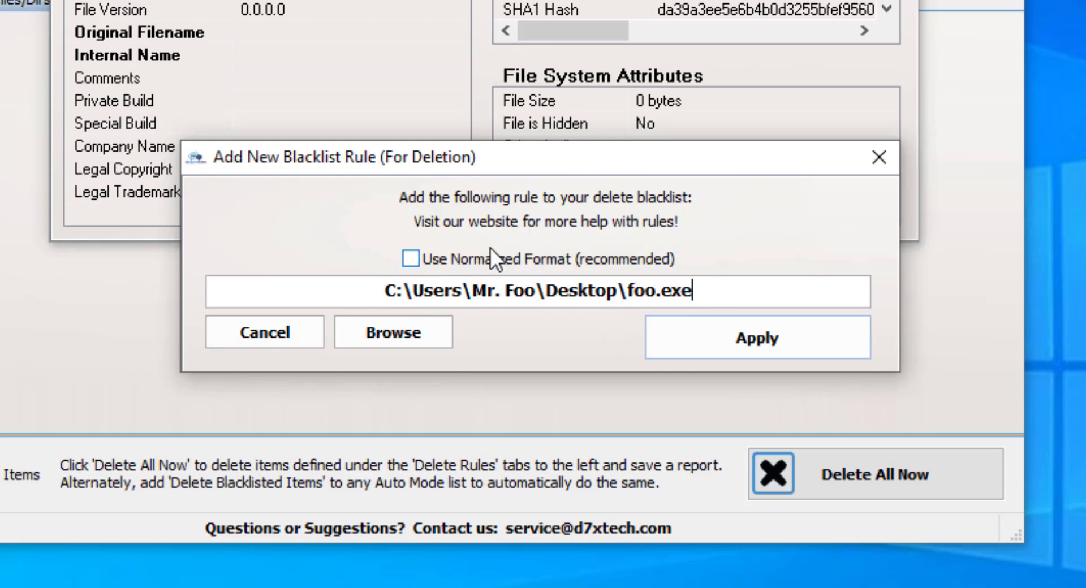
{"action": "left_click", "coordinate": [473, 259]}
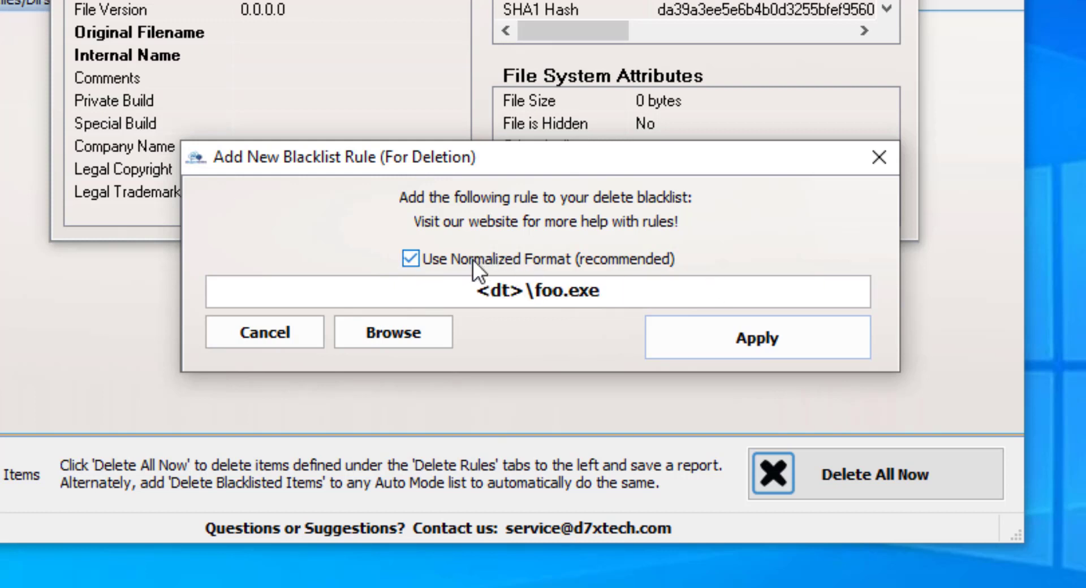
Apply the <dt>\foo.exe blacklist rule, close the file examination window, and highlight that rule among the file and directory delete rules
{"action": "left_click", "coordinate": [809, 347]}
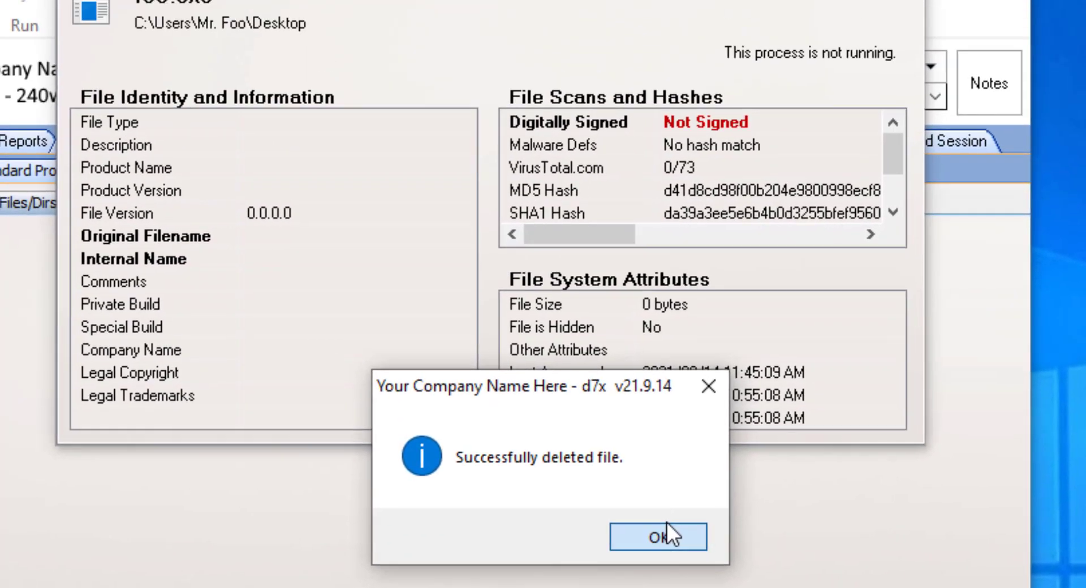
{"action": "left_click", "coordinate": [664, 332]}
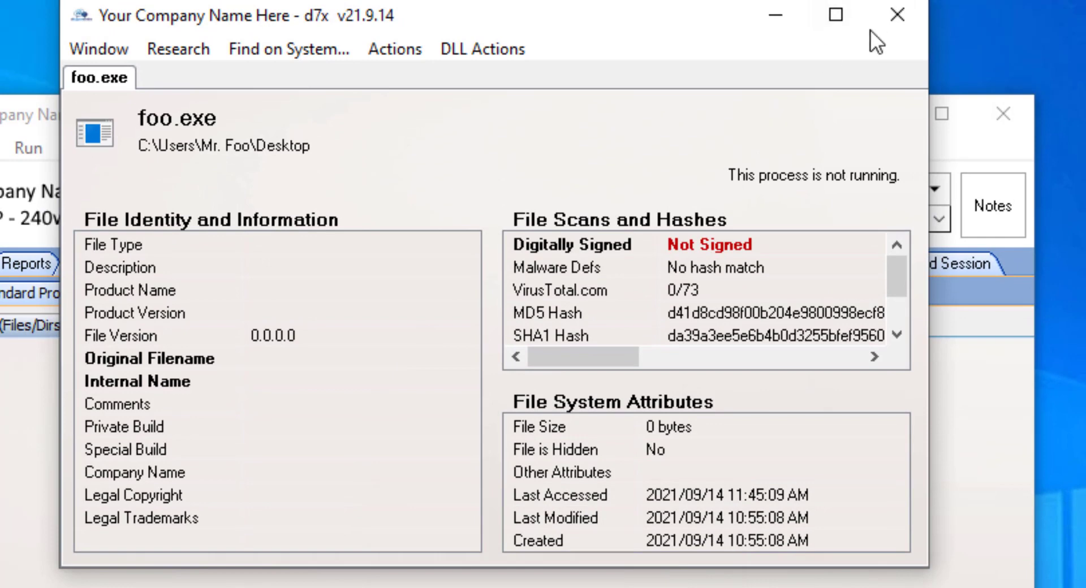
{"action": "left_click", "coordinate": [901, 22]}
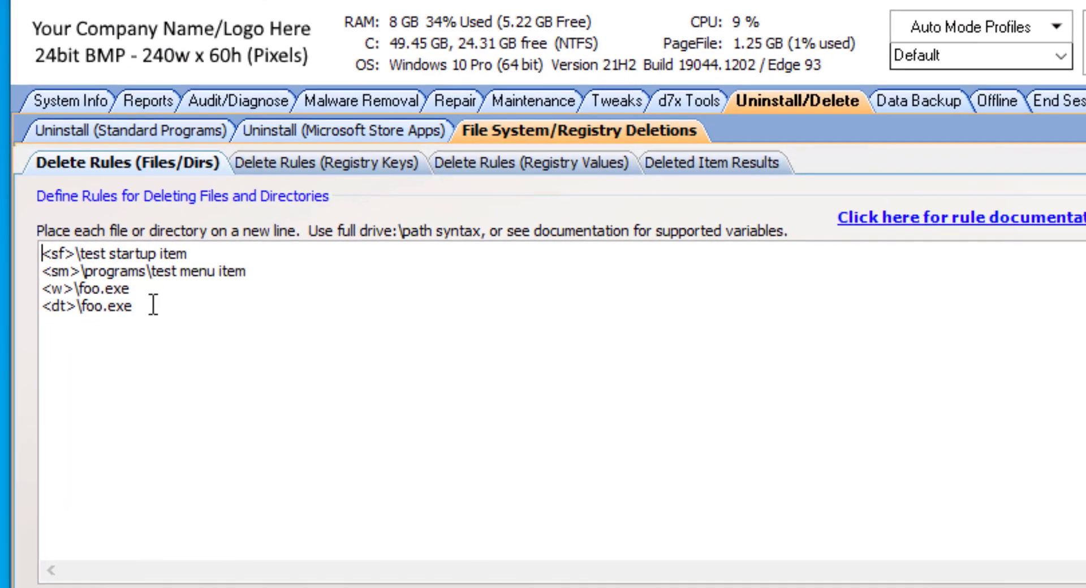
{"action": "left_click_drag", "start_coordinate": [83, 405], "coordinate": [97, 386]}
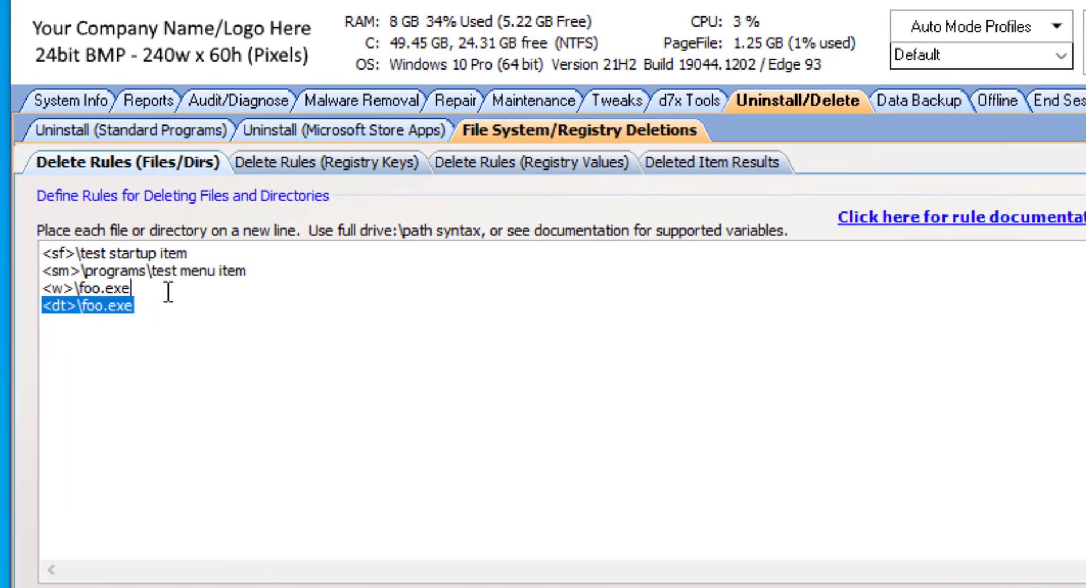
{"action": "left_click", "coordinate": [150, 309]}
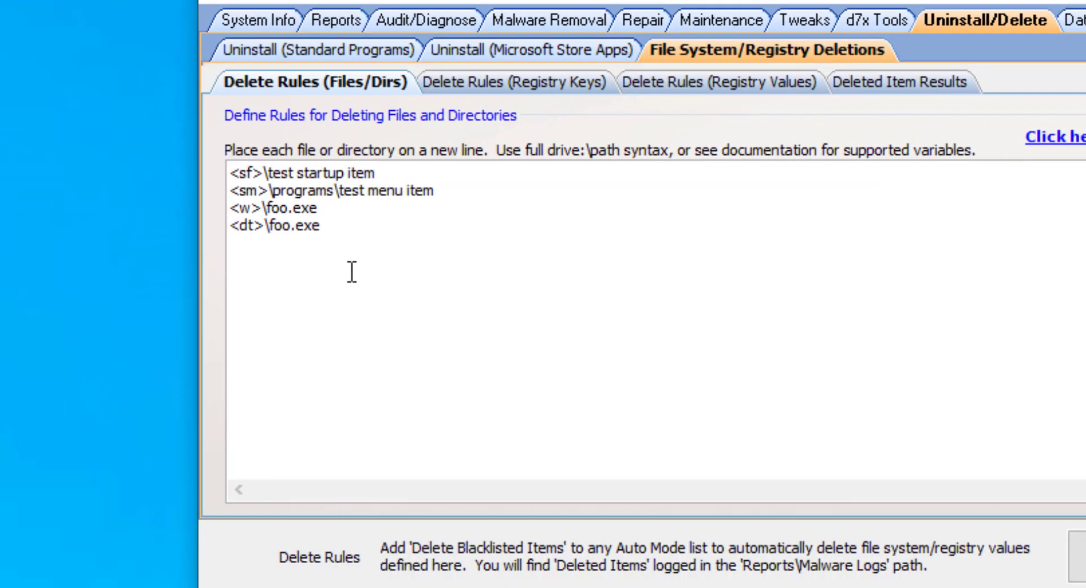
Create a new text document on the desktop and name it foo.exe, accepting the extension change
{"action": "right_click", "coordinate": [150, 84]}
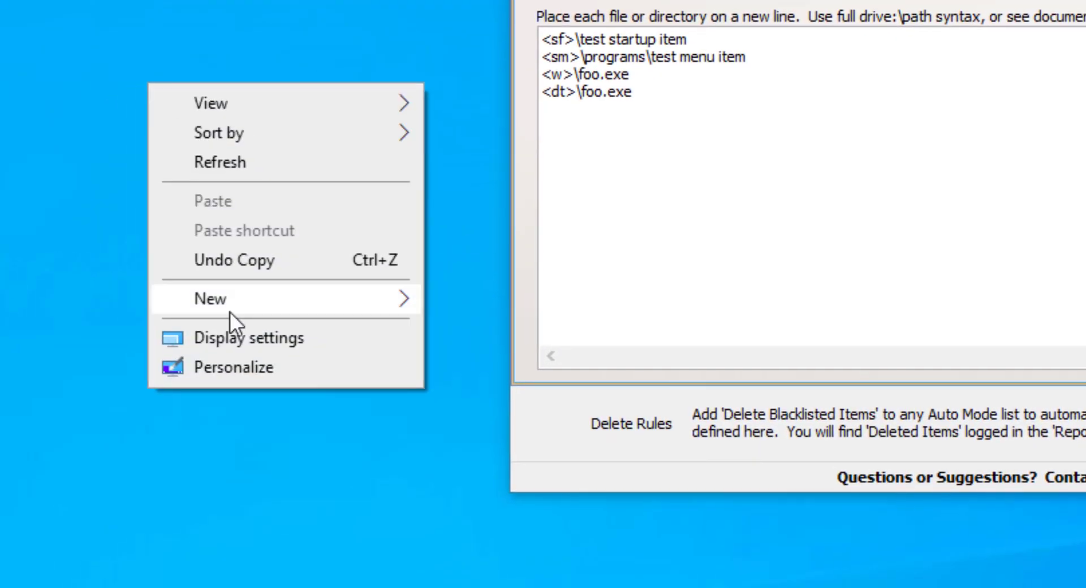
{"action": "mouse_move", "coordinate": [229, 311]}
{"action": "left_click", "coordinate": [492, 429]}
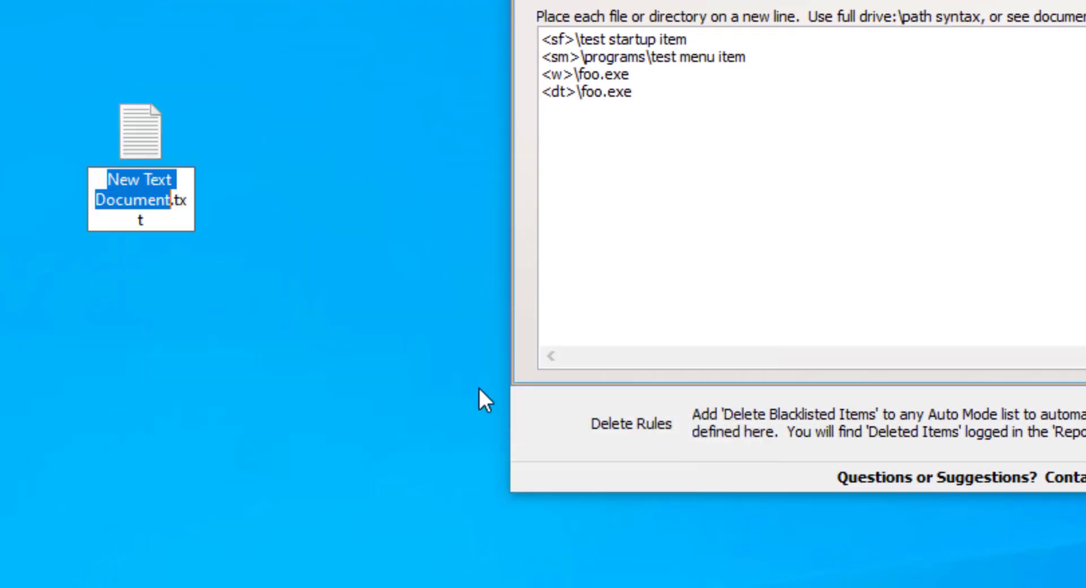
{"action": "key", "text": "ctrl+a"}
{"action": "type", "text": "foo.exe"}
{"action": "key", "text": "Return"}
{"action": "key", "text": "Return"}
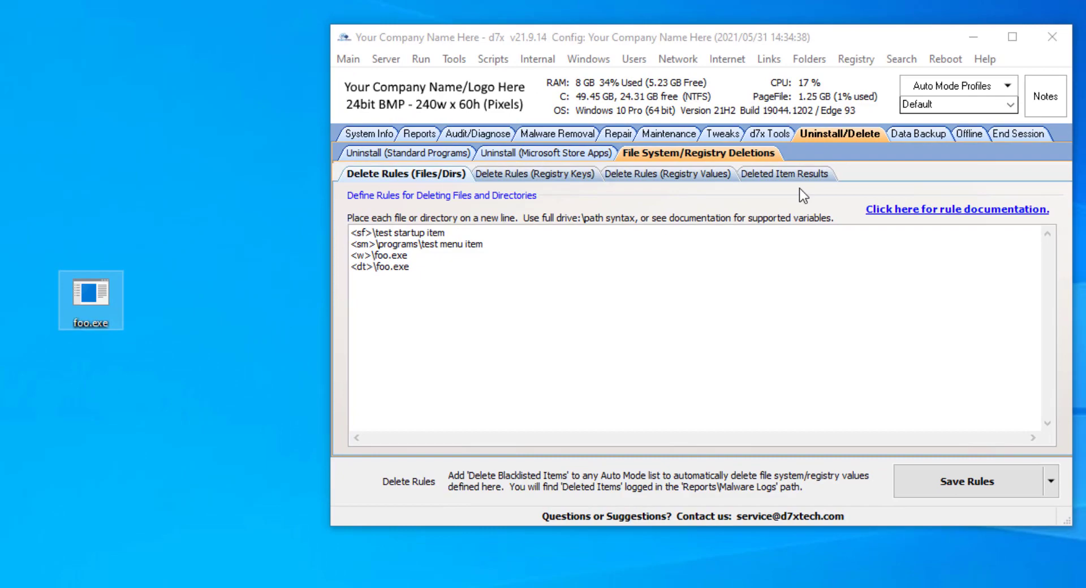
Delete all items covered by the delete rules and select the foo.exe entry in the Deleted Item Results
{"action": "left_click", "coordinate": [795, 176]}
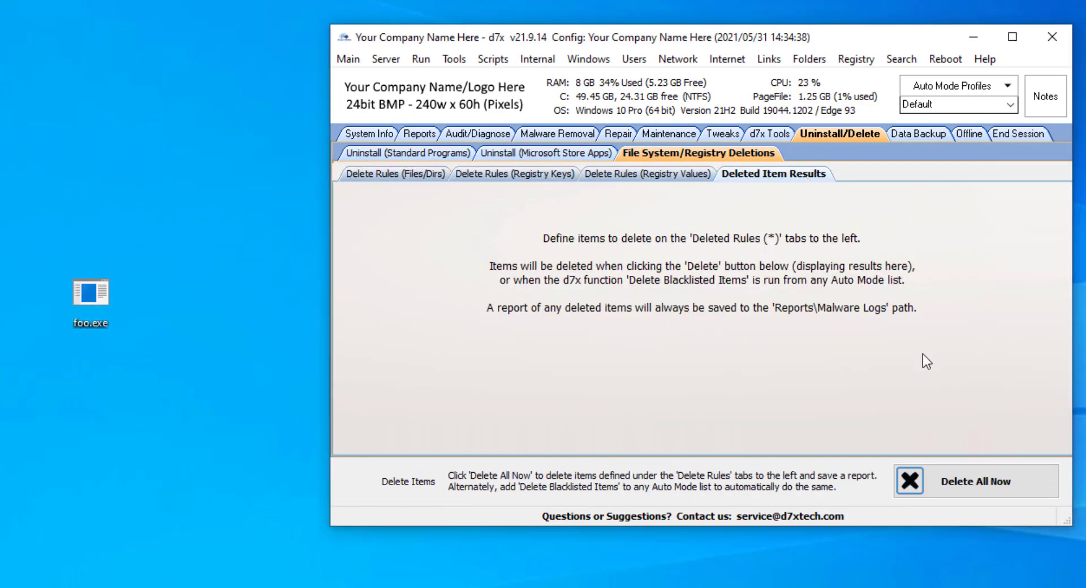
{"action": "left_click", "coordinate": [989, 479]}
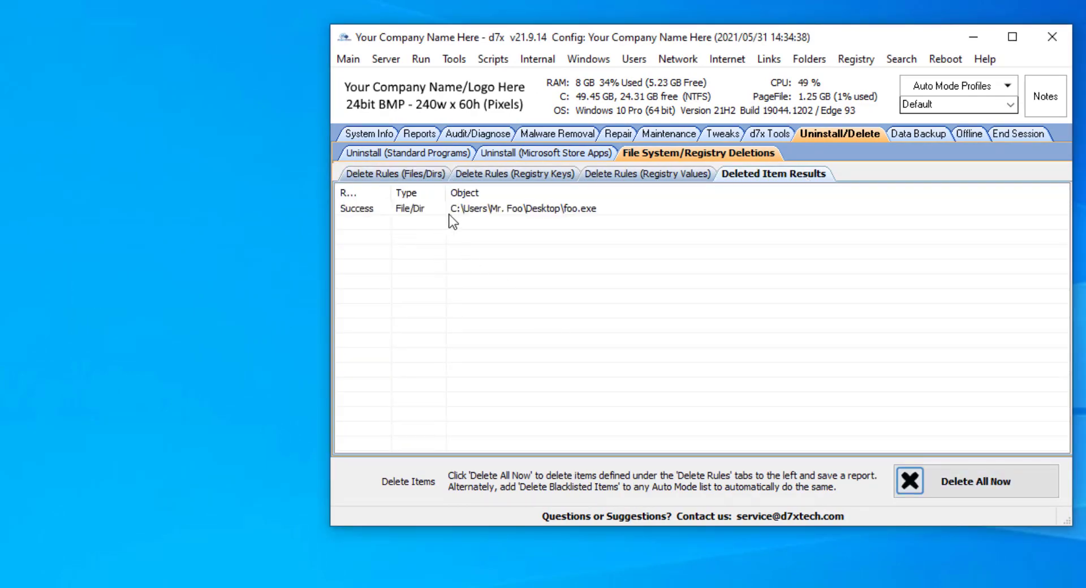
{"action": "left_click", "coordinate": [469, 211]}
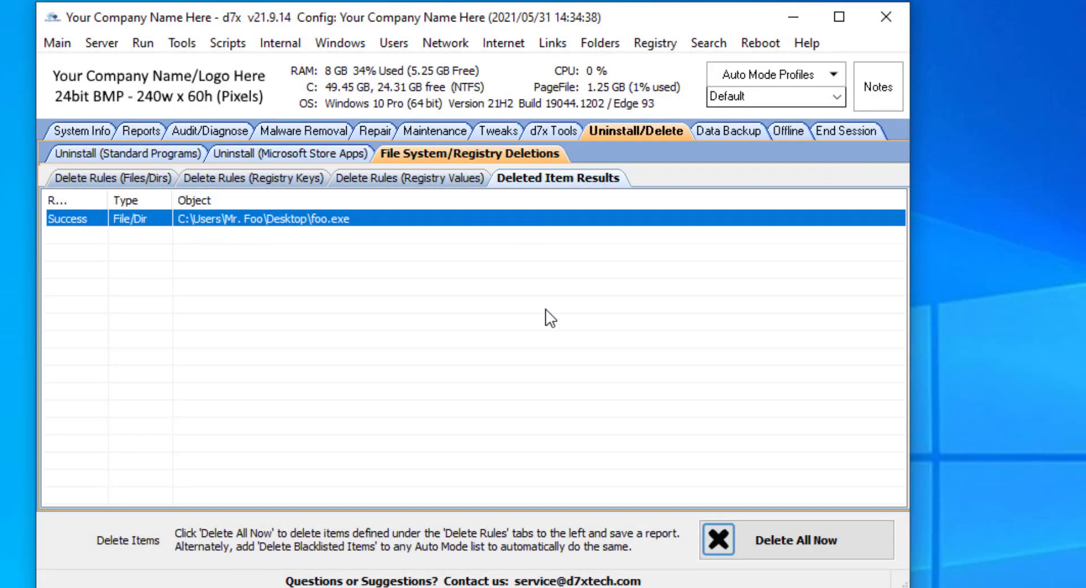
View Deleted Items.114646.log among the Malware Logs in Reports and highlight its foo.exe entry
{"action": "left_click", "coordinate": [565, 129]}
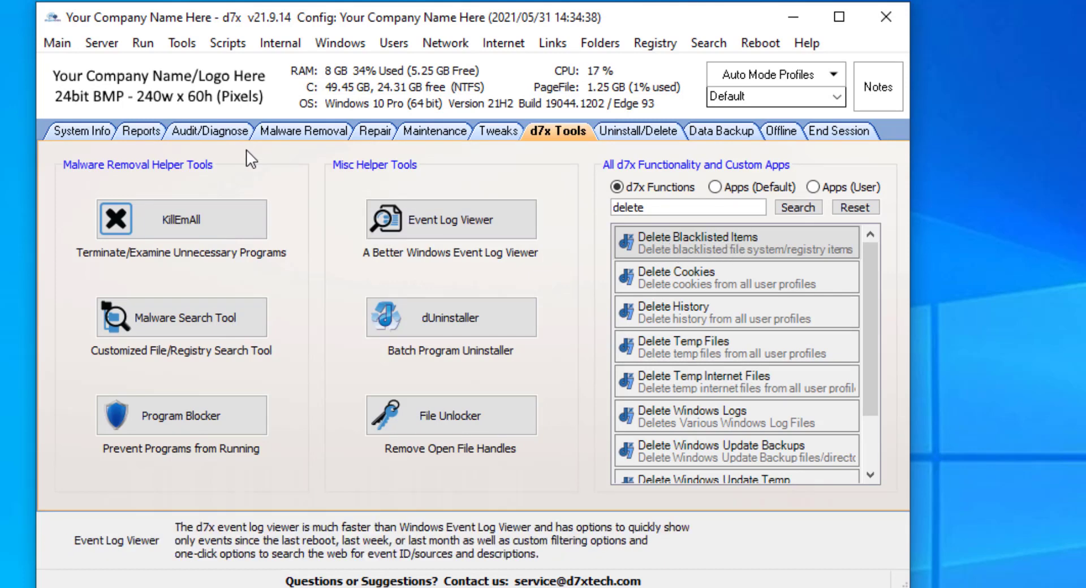
{"action": "left_click", "coordinate": [139, 132]}
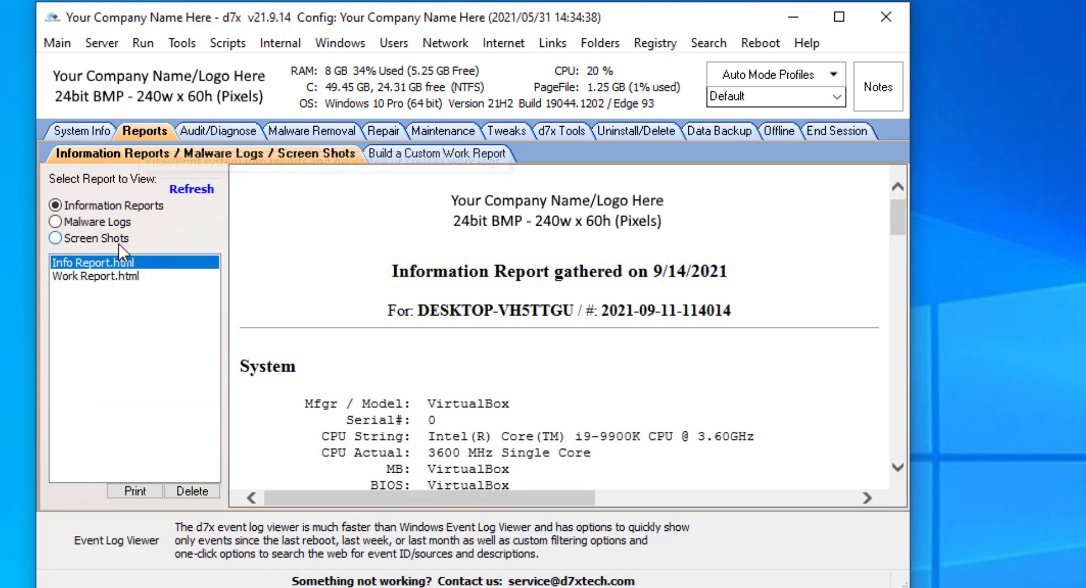
{"action": "left_click", "coordinate": [107, 222]}
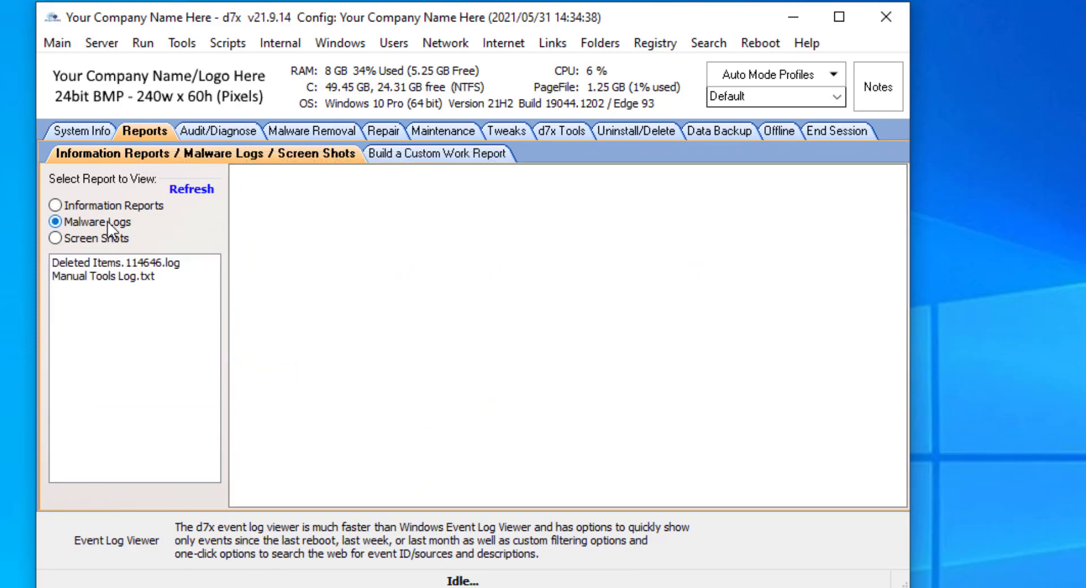
{"action": "left_click", "coordinate": [104, 263]}
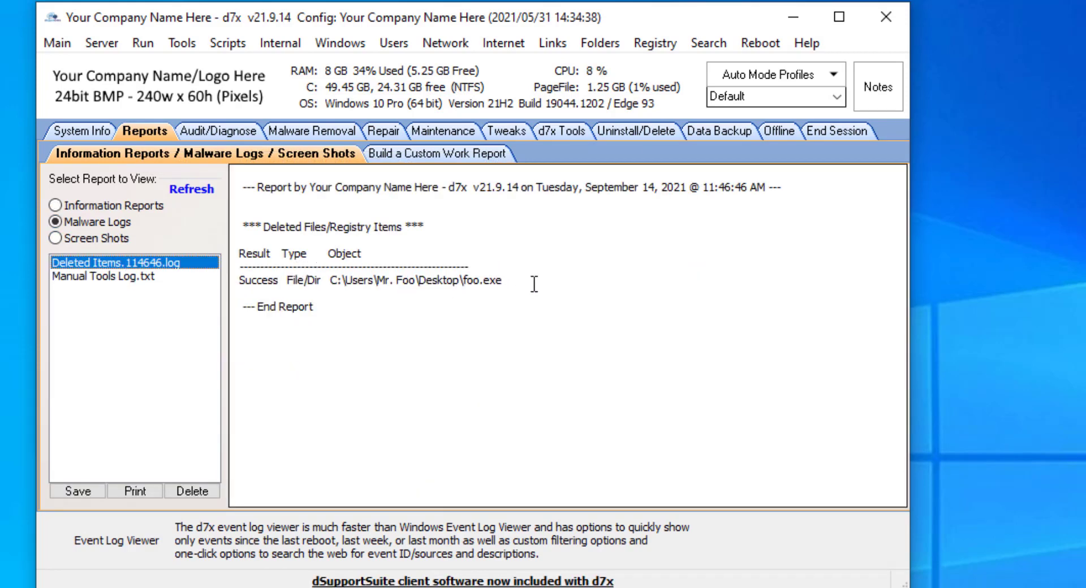
{"action": "left_click_drag", "start_coordinate": [513, 280], "coordinate": [188, 286]}
{"action": "left_click", "coordinate": [188, 285]}
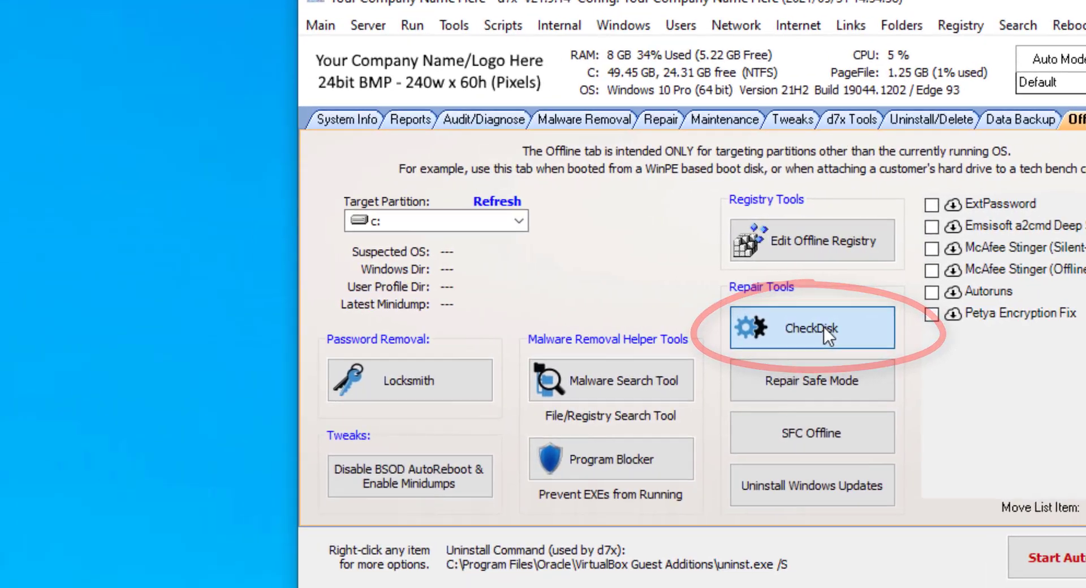
Open CheckDisk from the offline repair tools, try the two slow recover scan types, and set the scan type to Scan and Fix (/F)
{"action": "left_click", "coordinate": [556, 327]}
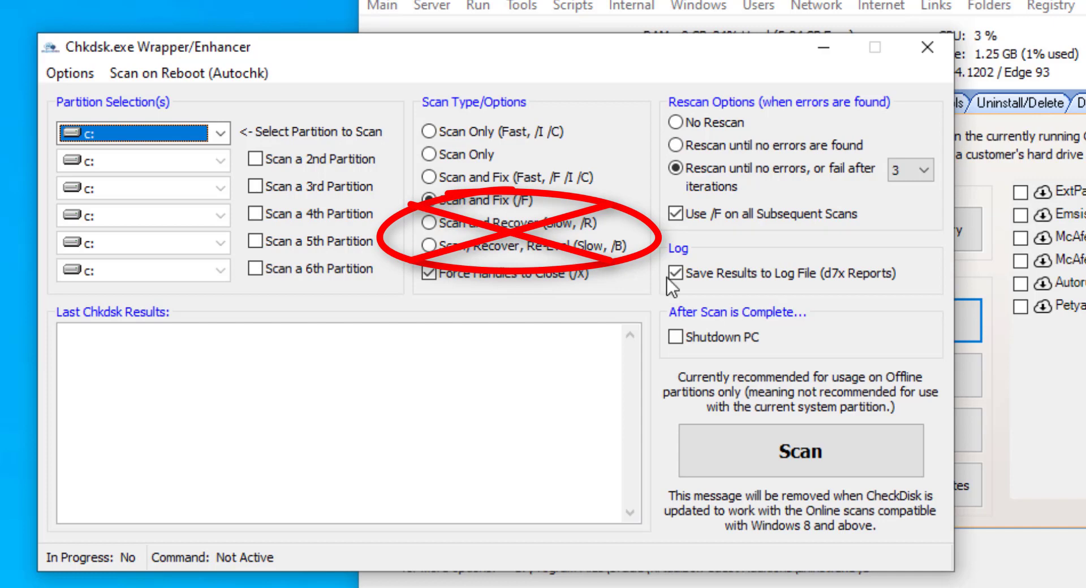
{"action": "left_click", "coordinate": [556, 227]}
{"action": "left_click", "coordinate": [537, 248]}
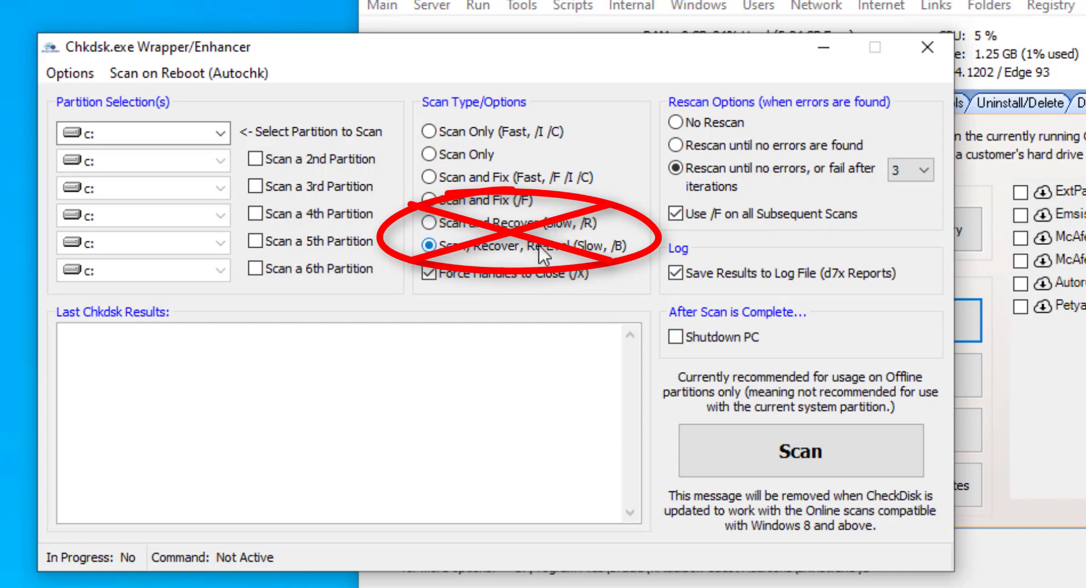
{"action": "left_click", "coordinate": [505, 209]}
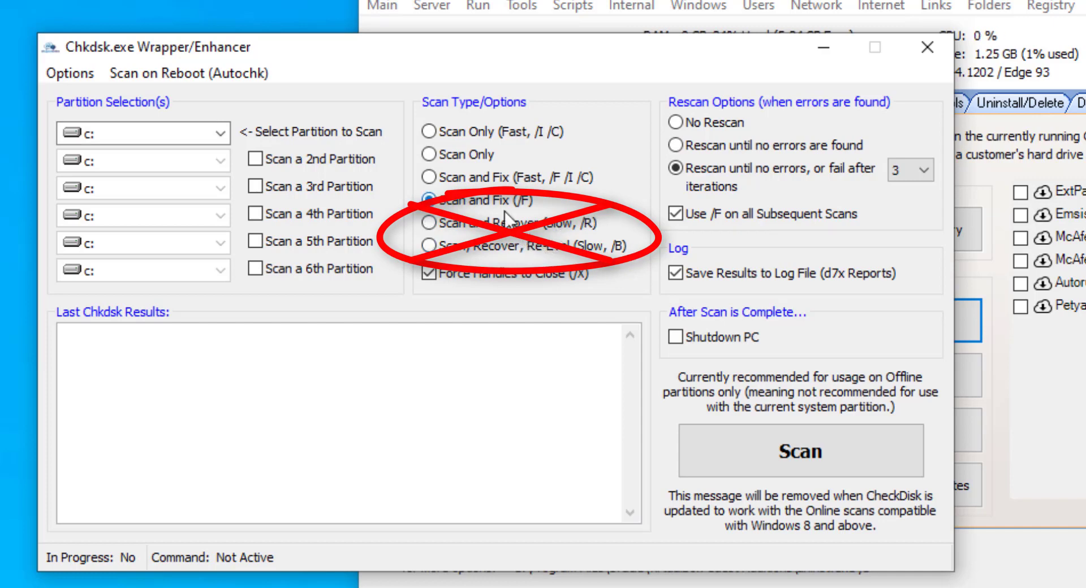